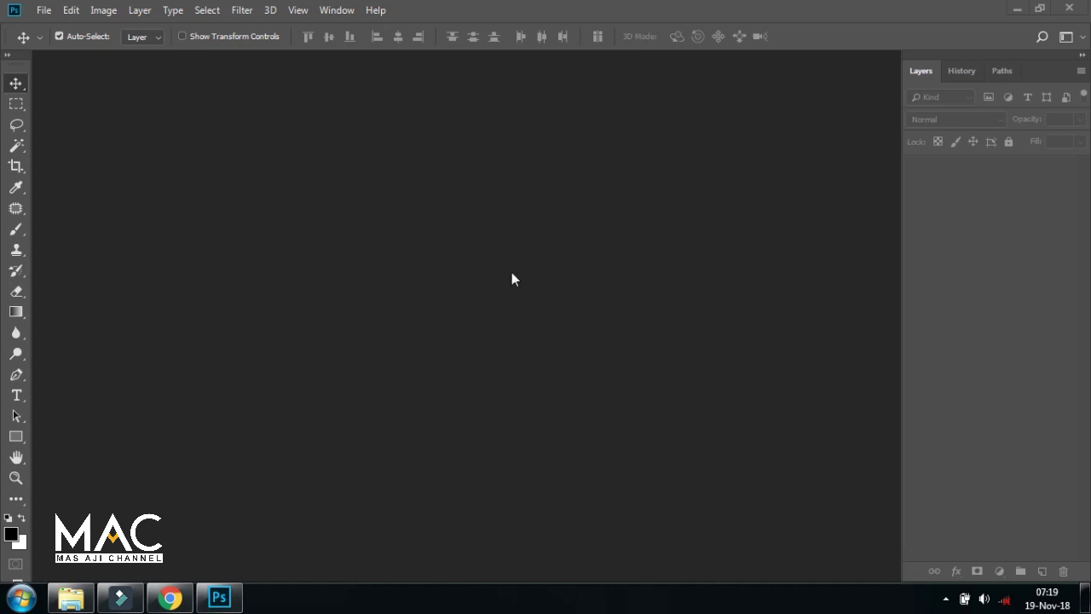
Preview the GARIS POTONG DI PHOTOSHOP request, the images (52) house and the acrylic sample in Photo Viewer.
left_click(71, 596)
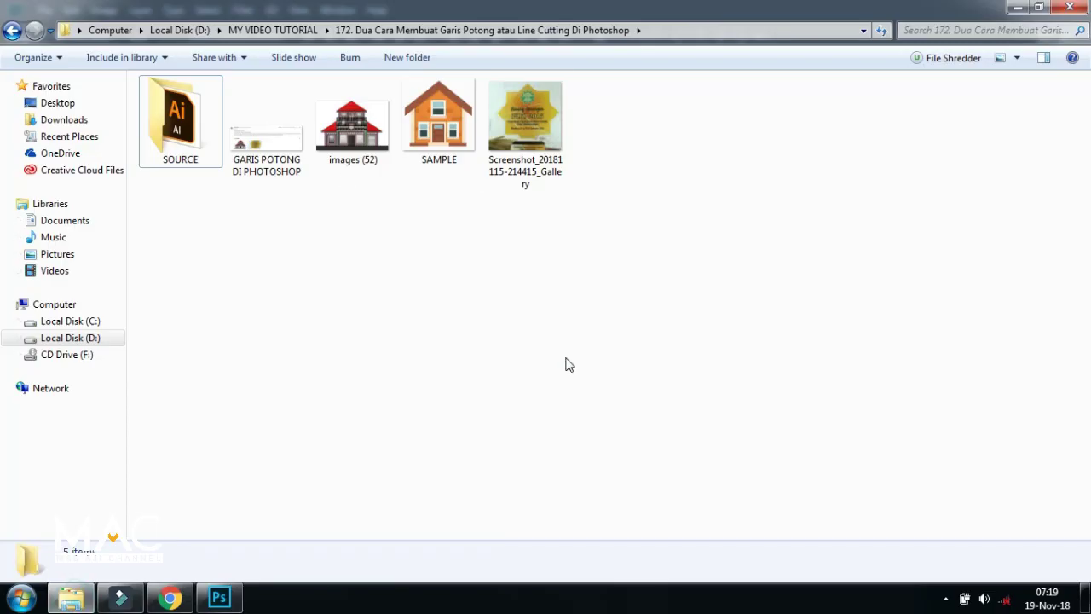
double_click(271, 157)
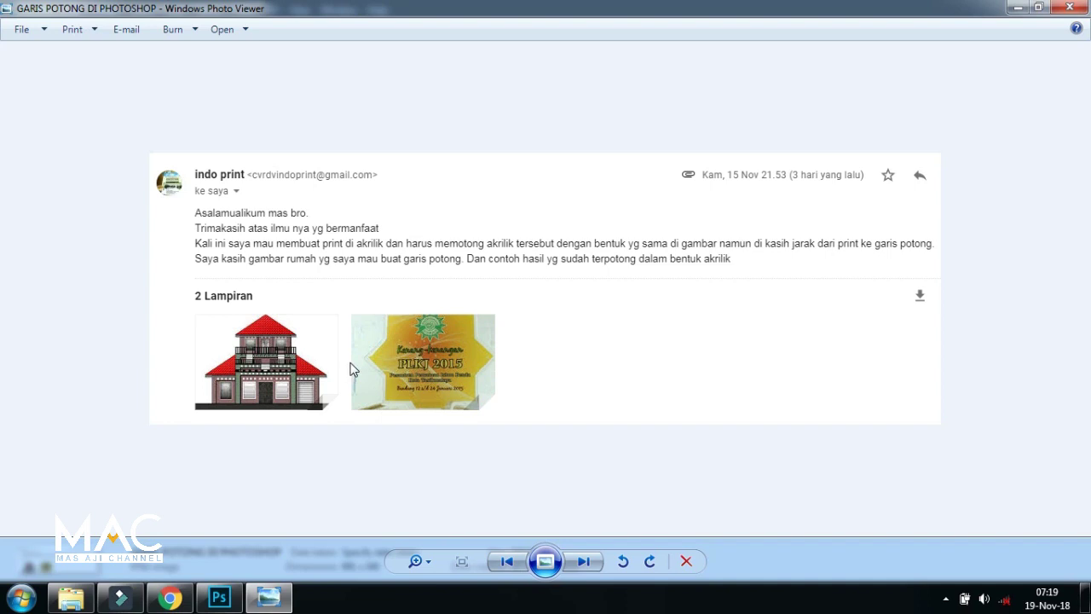
left_click(71, 597)
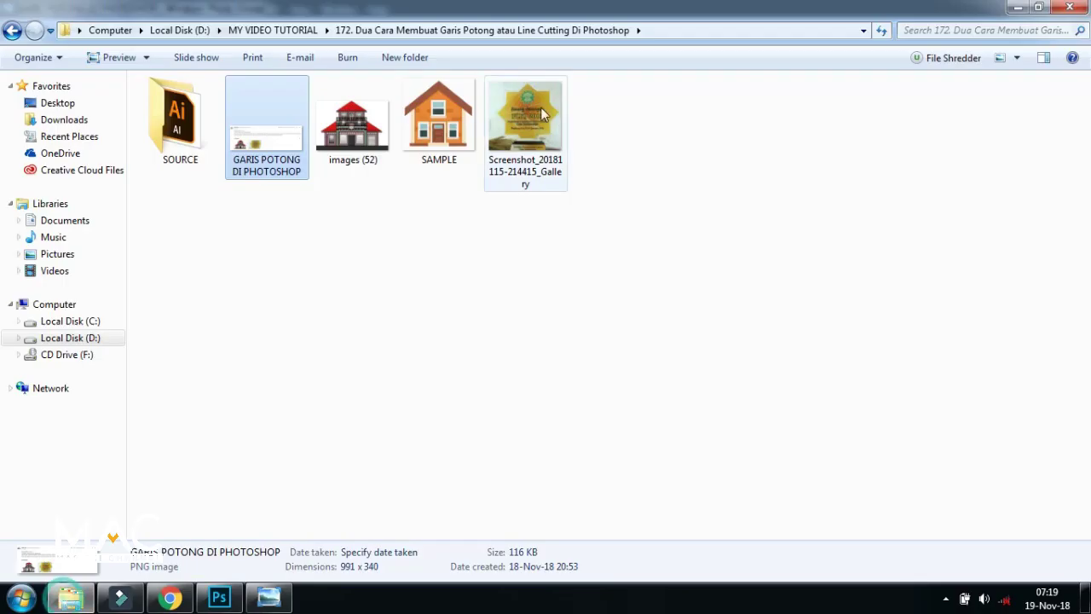
double_click(353, 128)
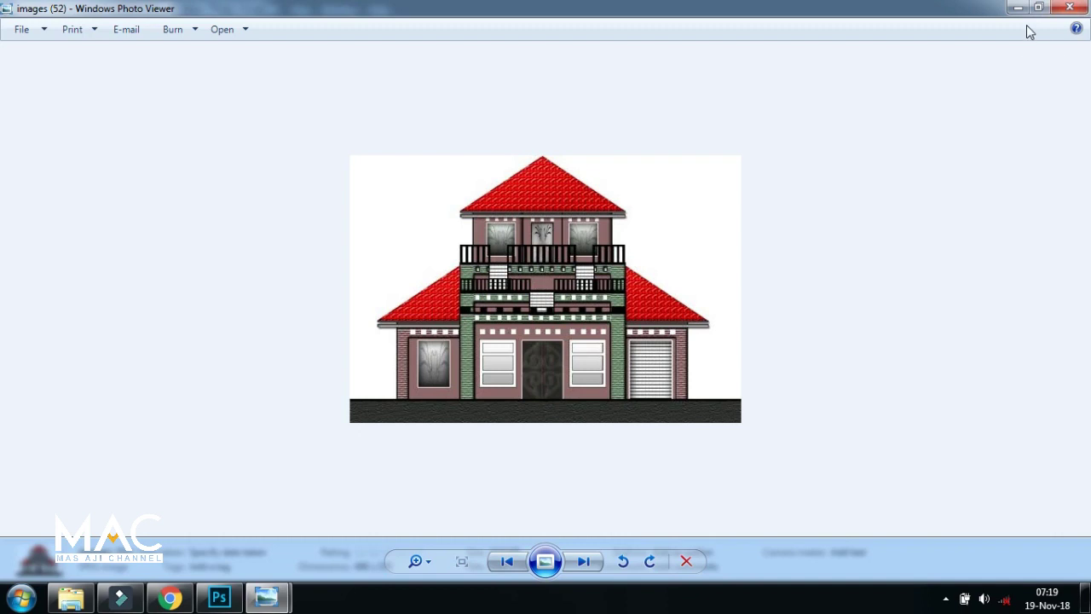
left_click(1021, 10)
left_click(631, 322)
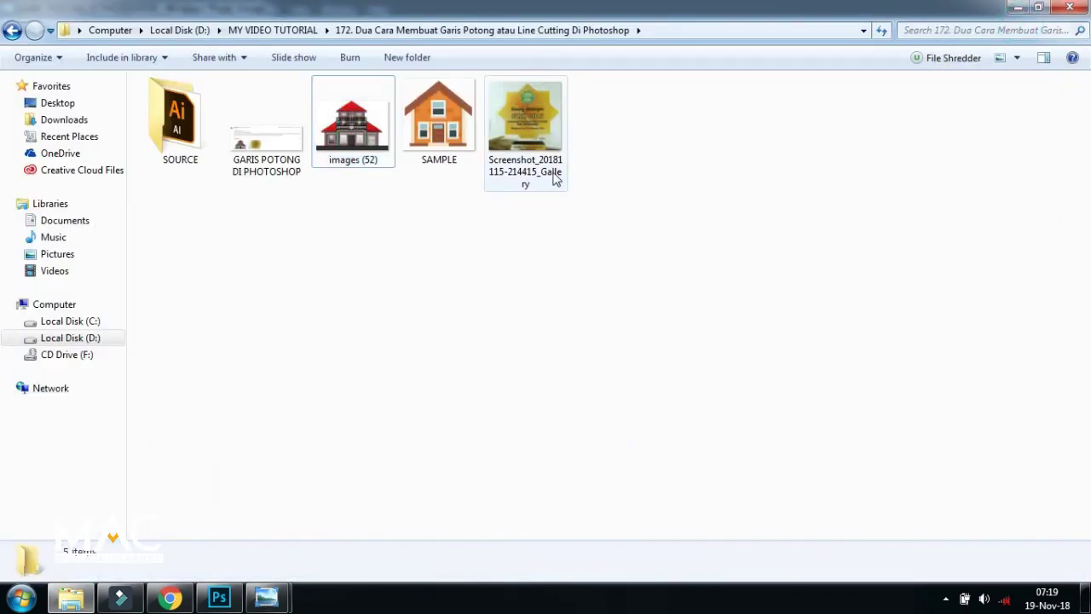
double_click(550, 152)
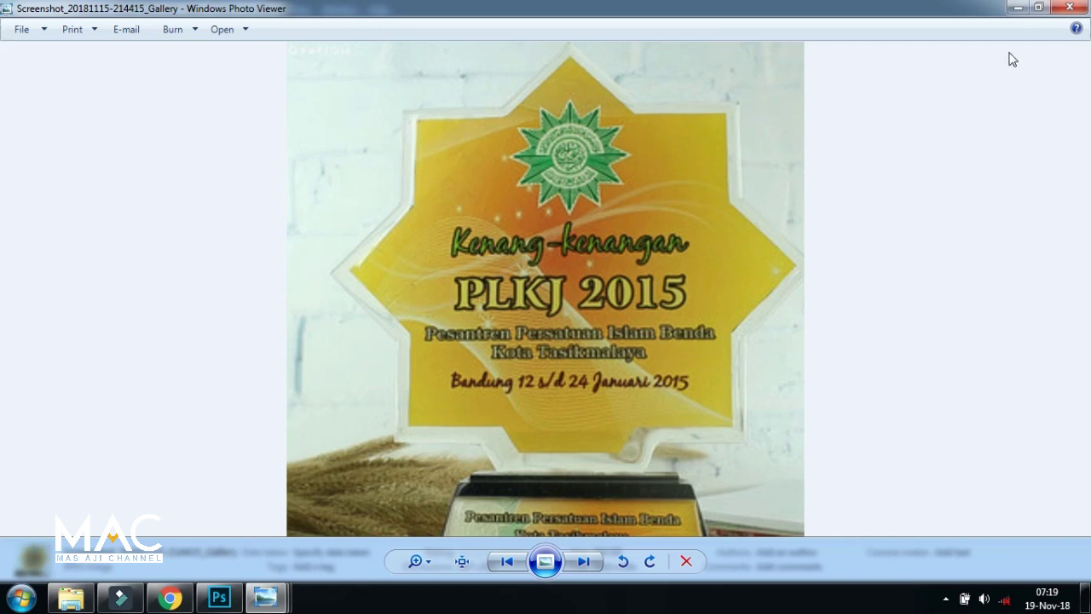
left_click(1019, 8)
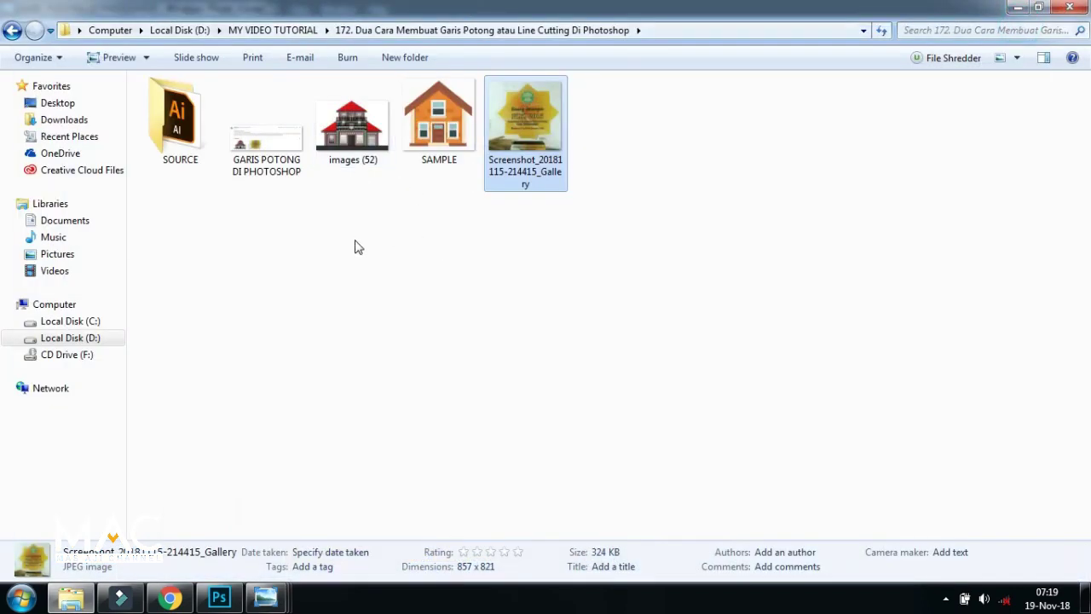
Re-check the e-mail request and images (52) house, view the SAMPLE house, and return to the folder.
double_click(278, 137)
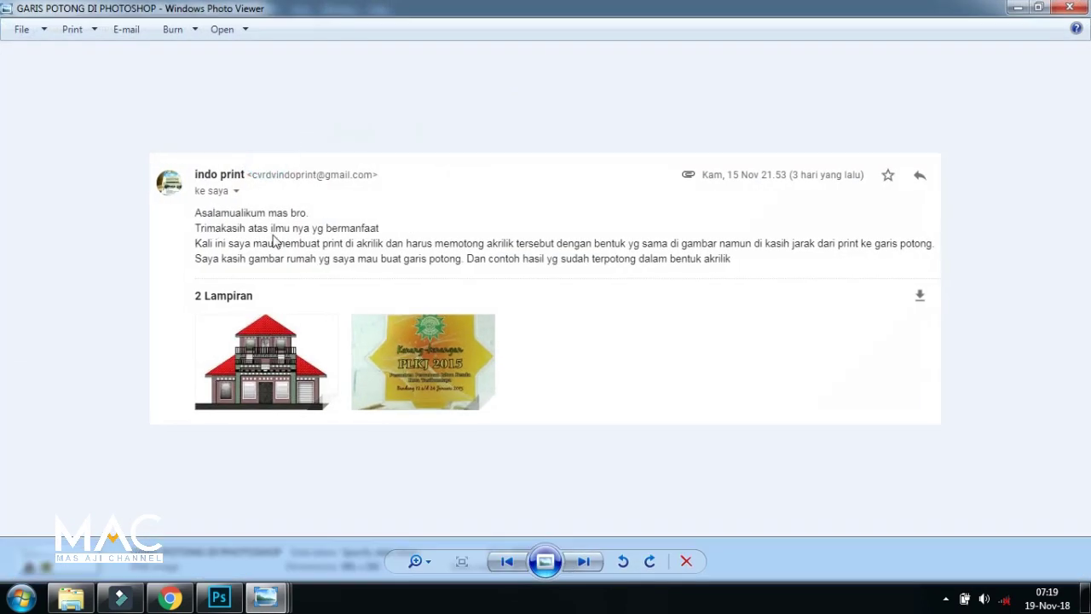
left_click(1019, 9)
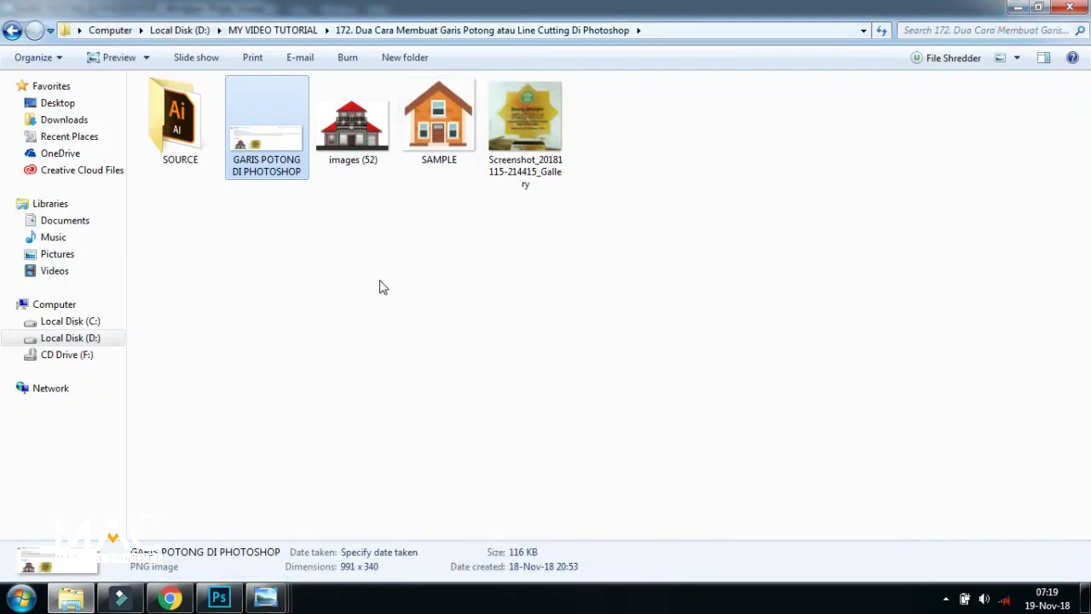
double_click(354, 132)
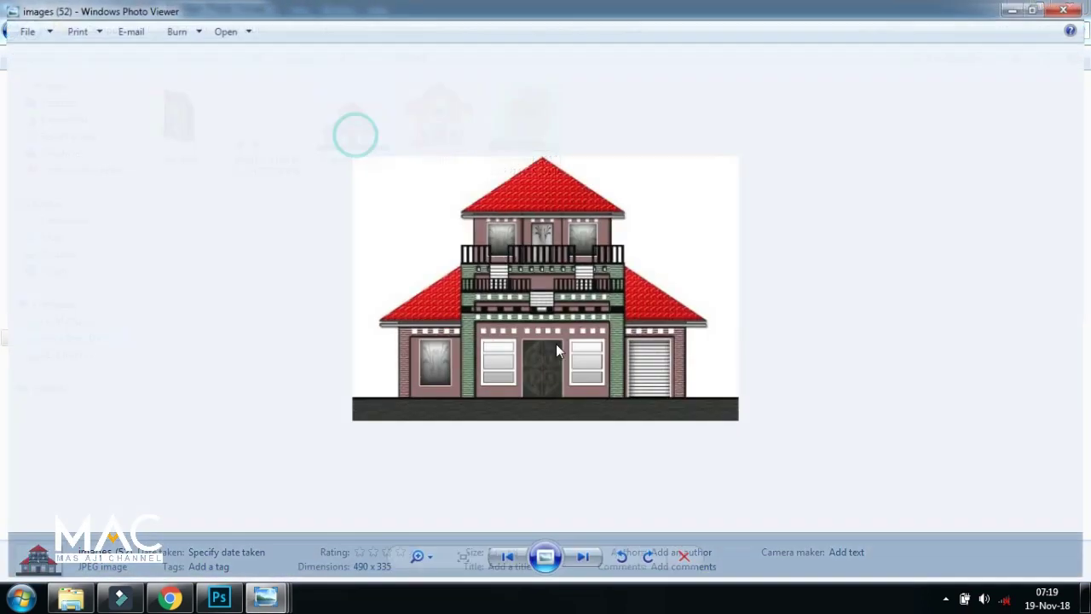
scroll(560, 348, "down", 2)
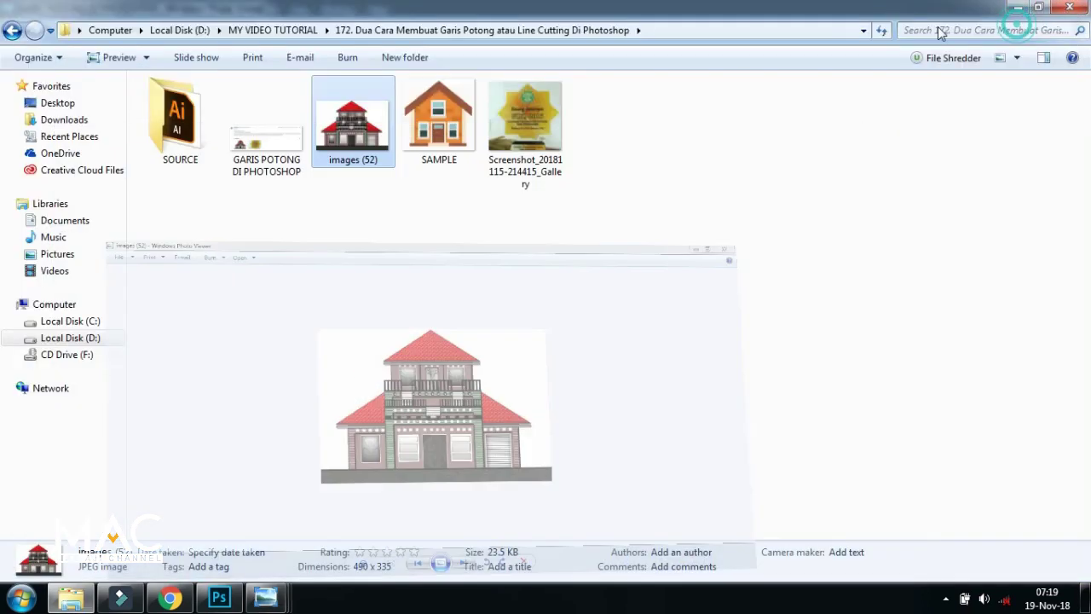
left_click(1018, 9)
double_click(419, 124)
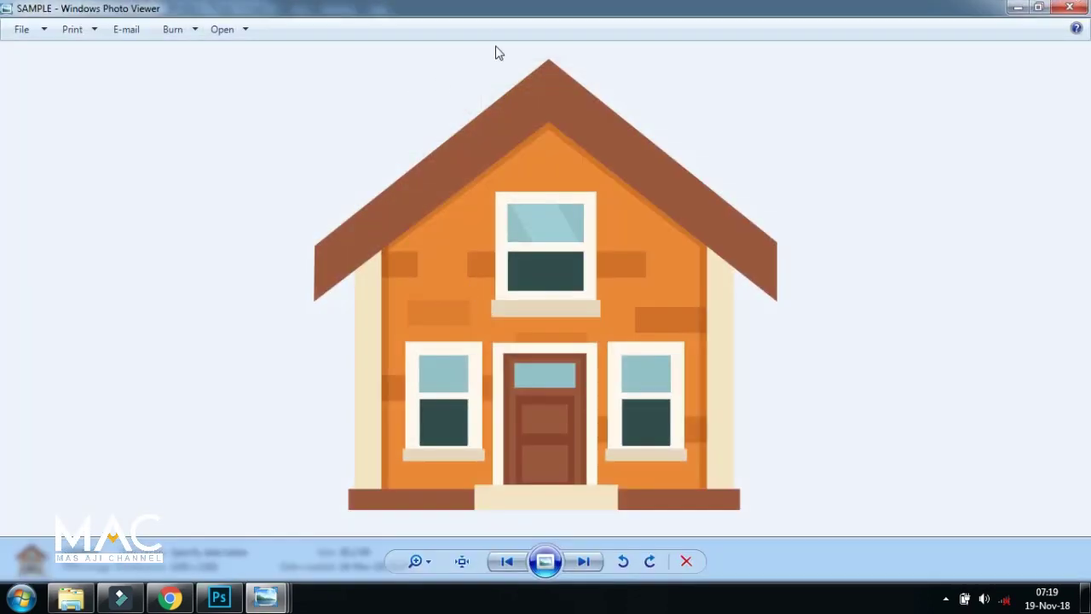
left_click(1018, 8)
double_click(288, 146)
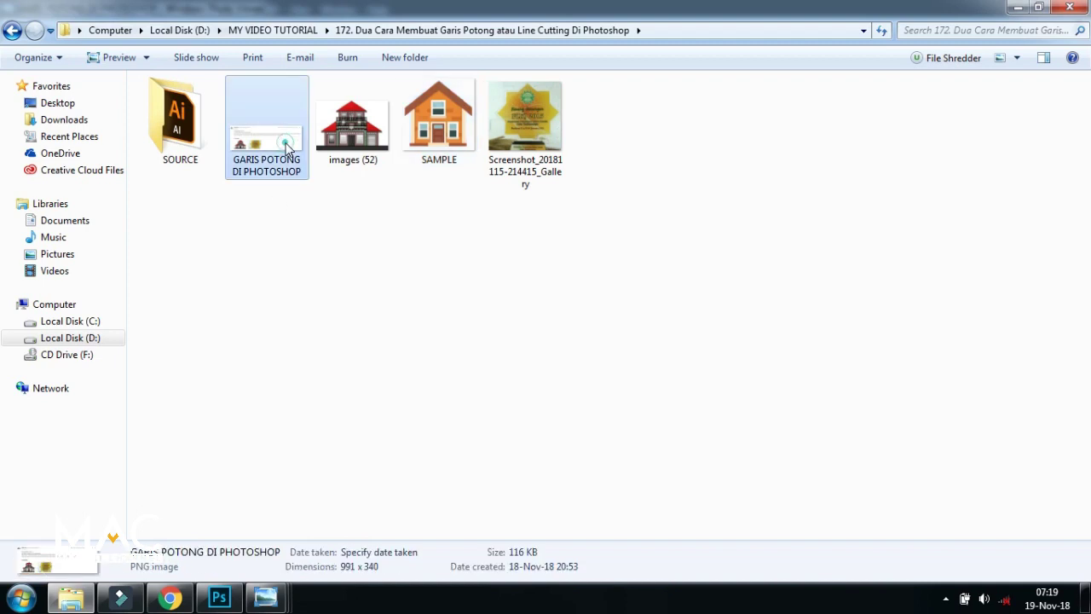
left_click(1018, 9)
Scroll through the tutorial channel's YouTube uploads in Chrome, then return to the empty Photoshop workspace.
left_click(175, 598)
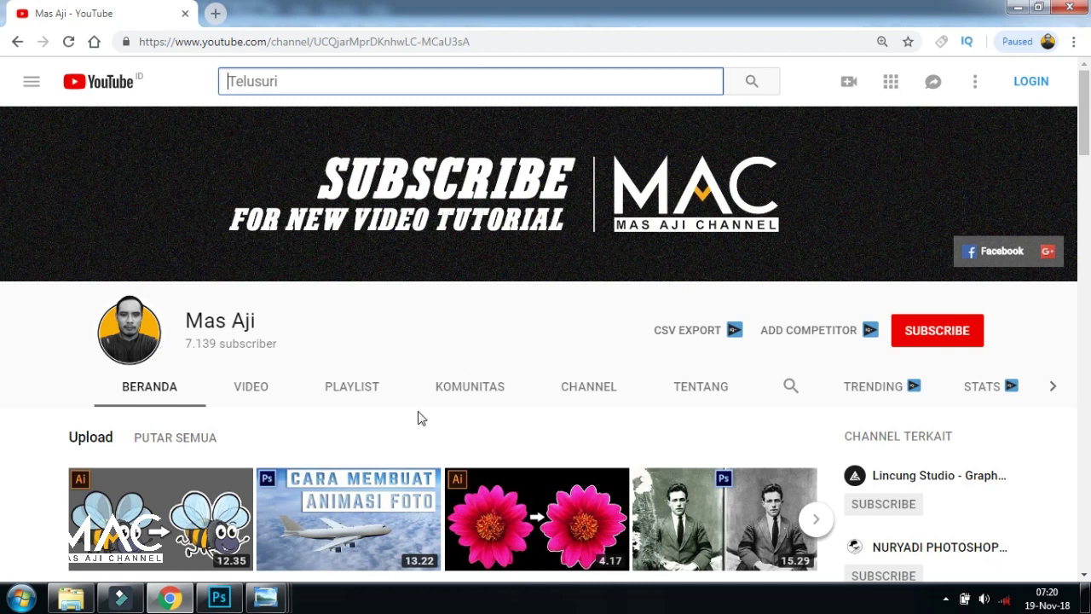
scroll(367, 400, "down", 1)
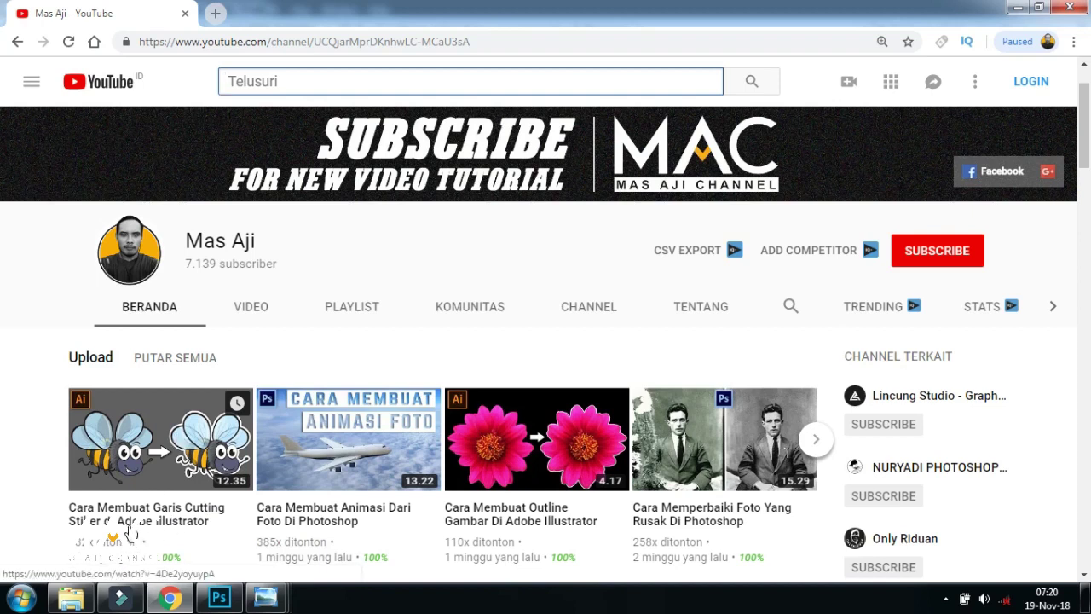
left_click(265, 598)
left_click(238, 603)
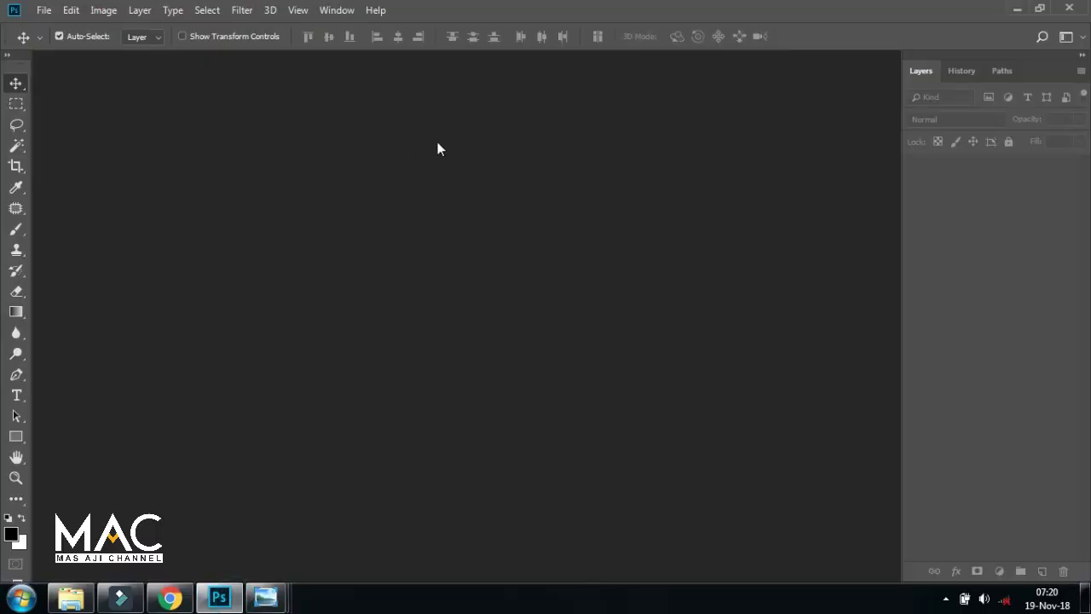
Open SAMPLE.png as a new document via File > Open.
left_click(44, 10)
left_click(493, 224)
left_click(44, 10)
left_click(51, 41)
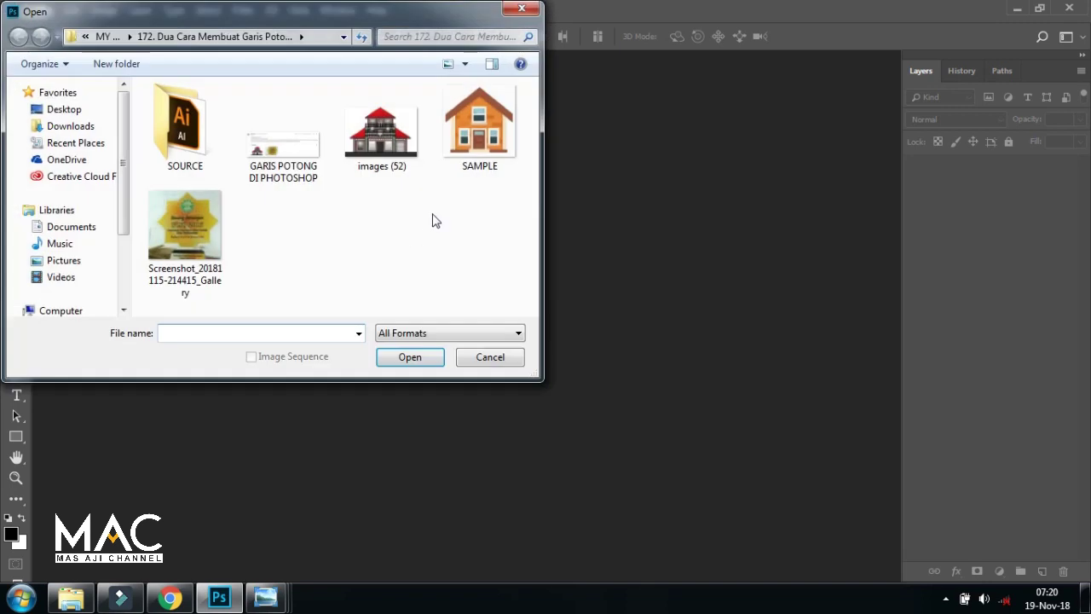
left_click(505, 115)
left_click(425, 358)
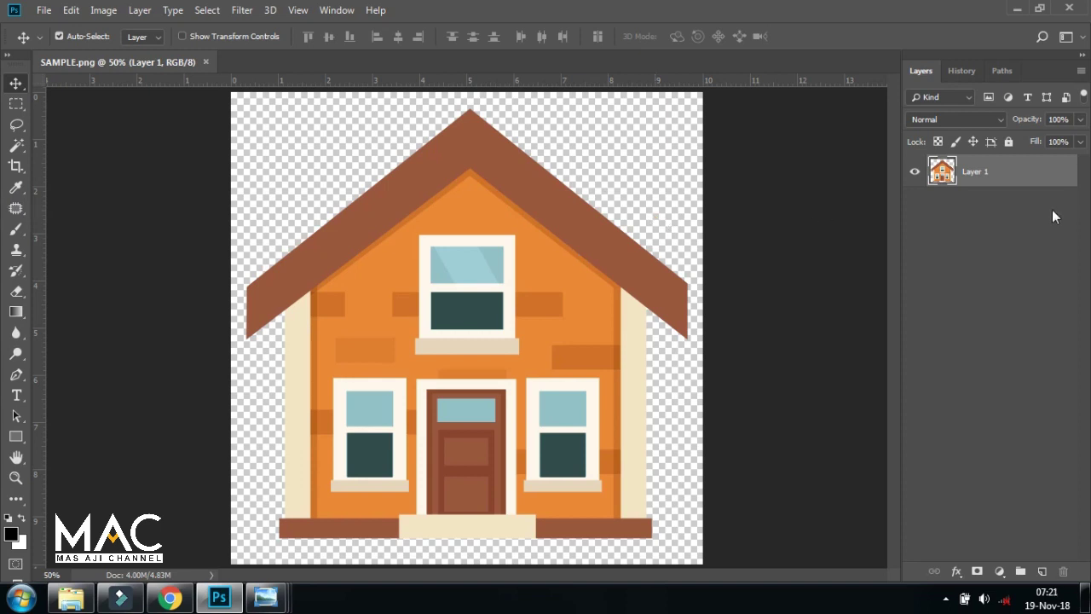
Rename Layer 1 to Rumah.
double_click(980, 171)
key("BackSpace")
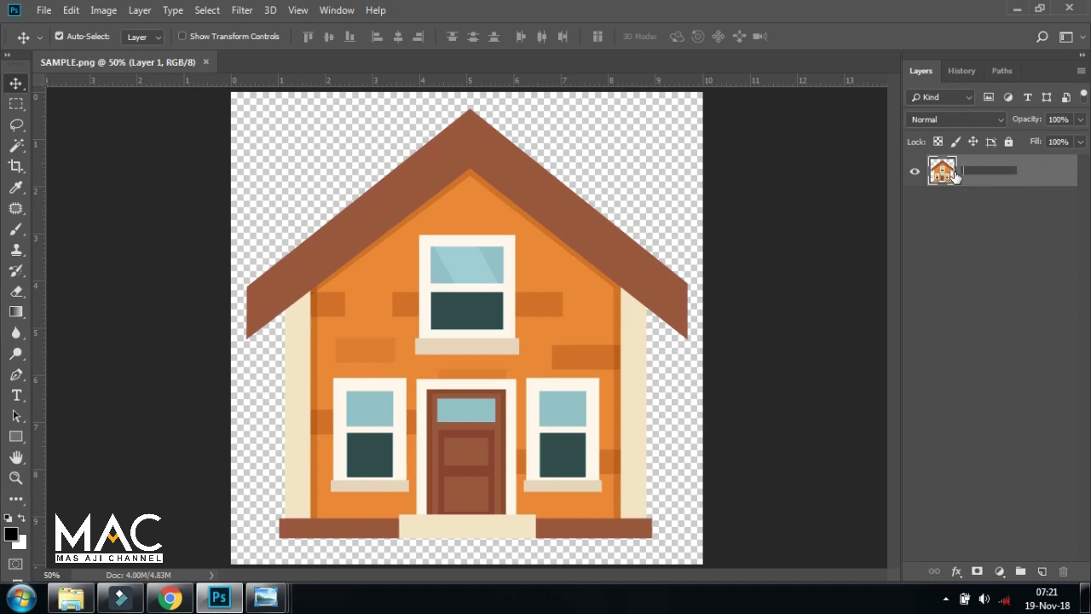
type("Rumah")
key("Return")
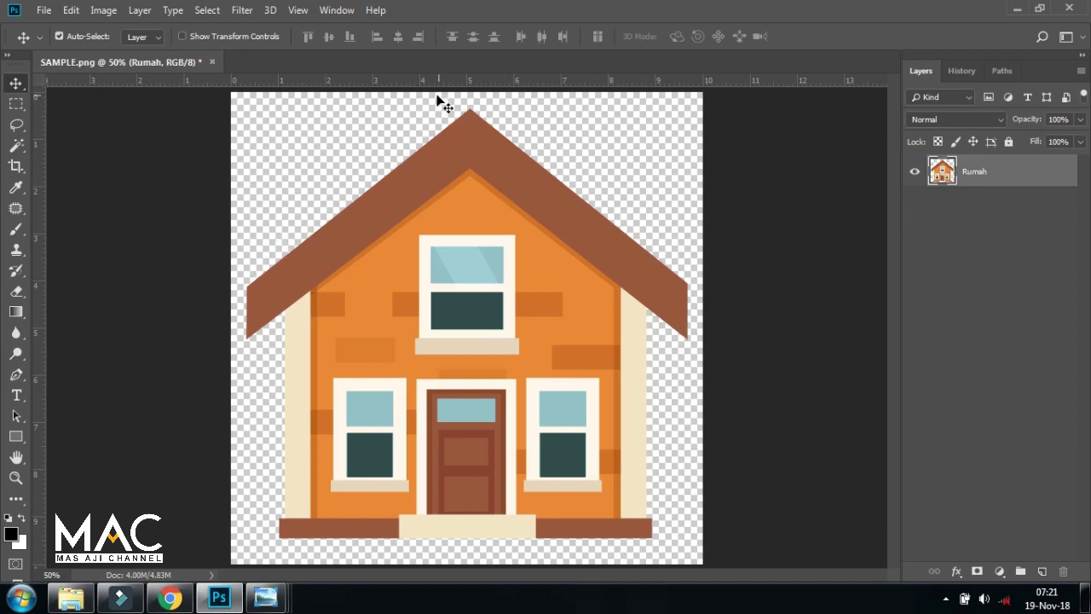
Load the house's exact outline as a selection by Ctrl-clicking the Rumah layer thumbnail.
key("ctrl")
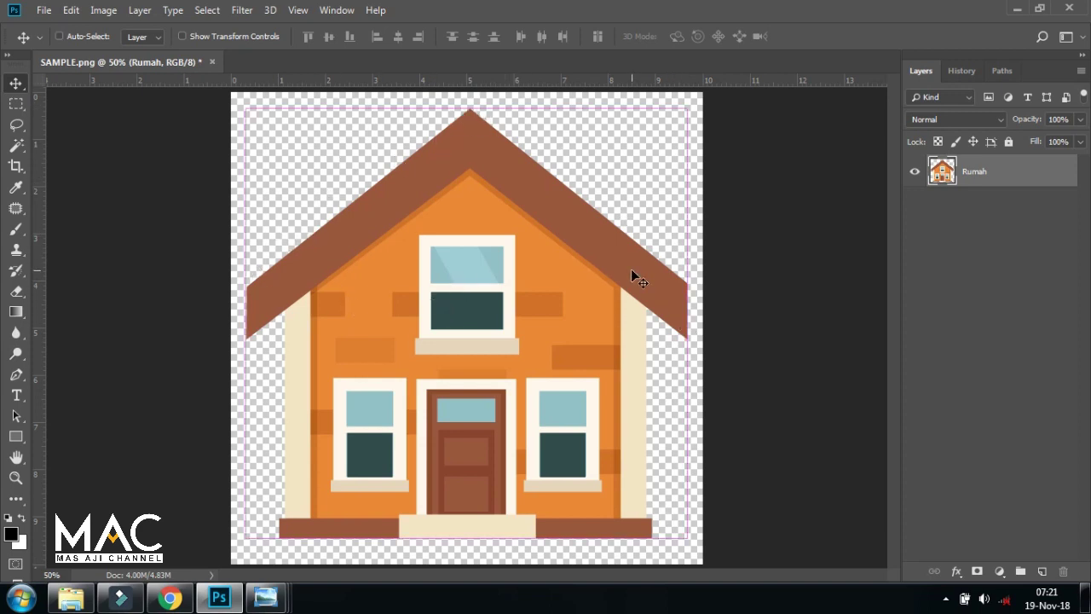
left_click(944, 173, "ctrl")
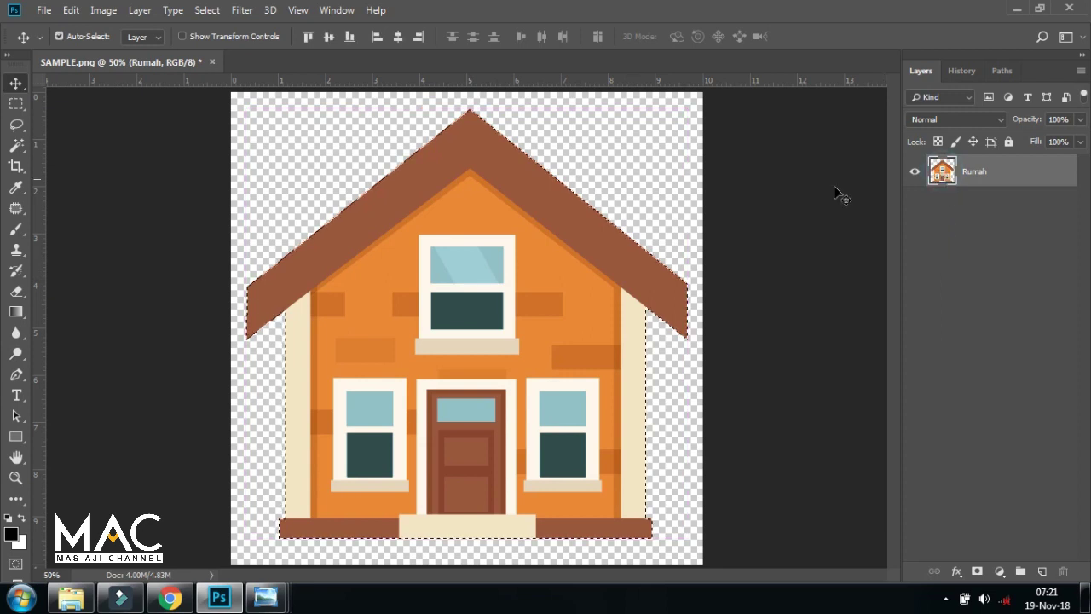
key("ctrl")
left_click(206, 9)
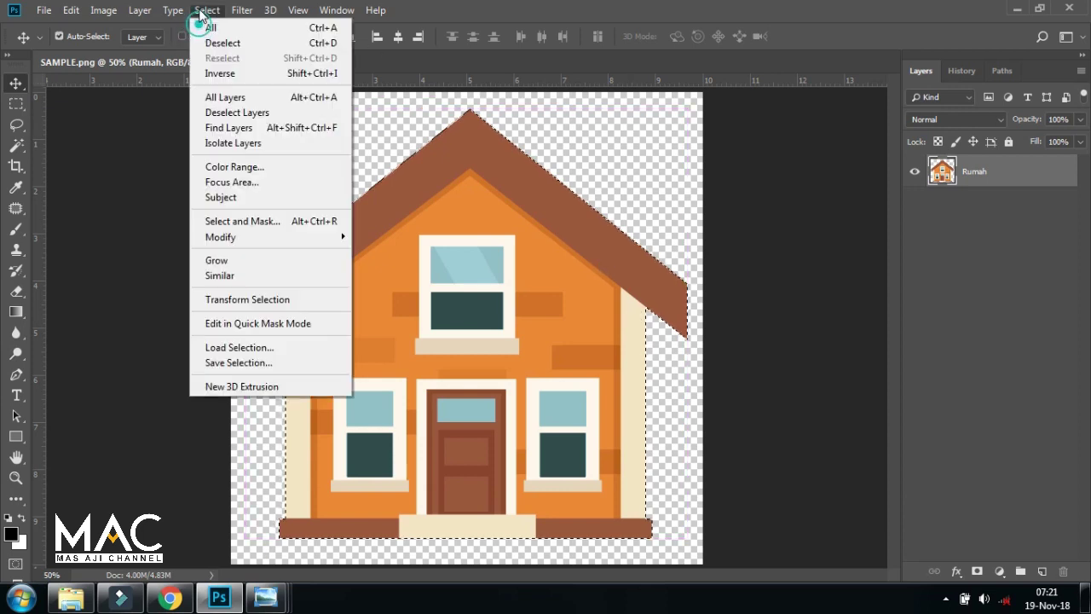
left_click(224, 43)
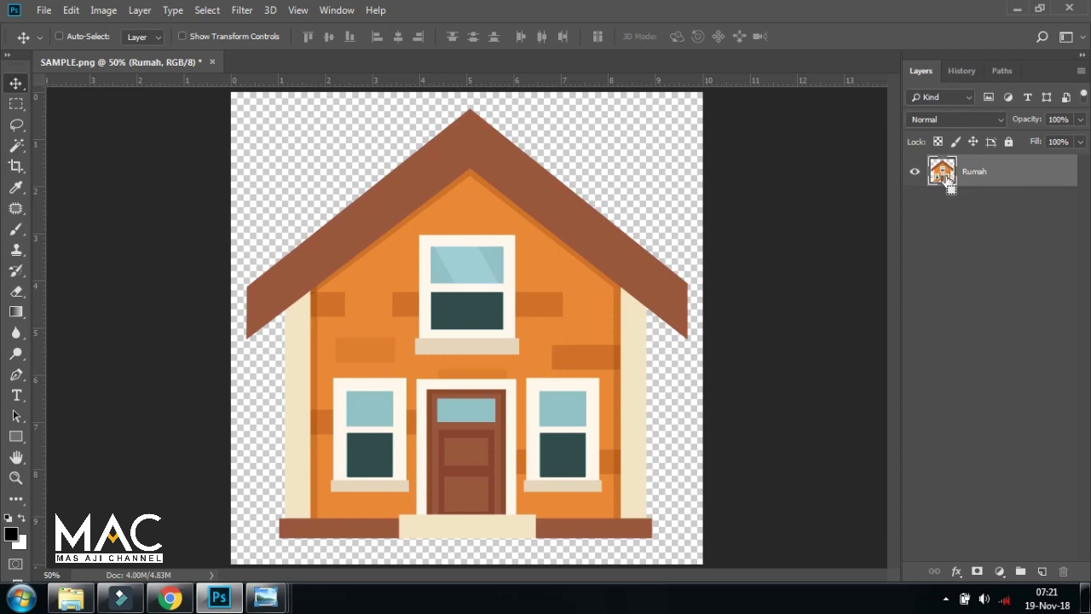
left_click(941, 172, "ctrl")
left_click(944, 170, "ctrl")
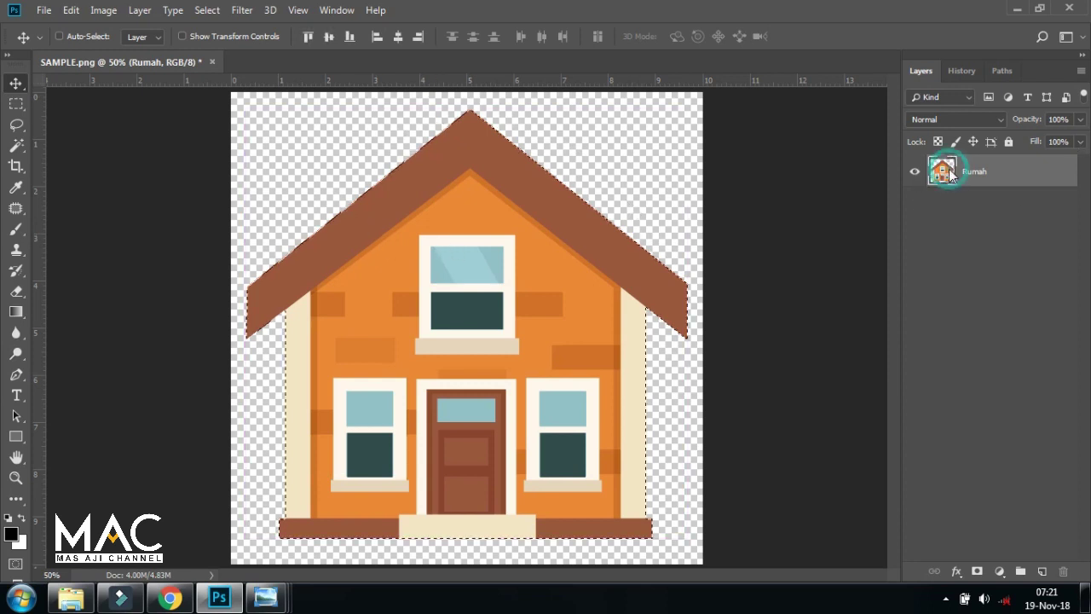
left_click(206, 10)
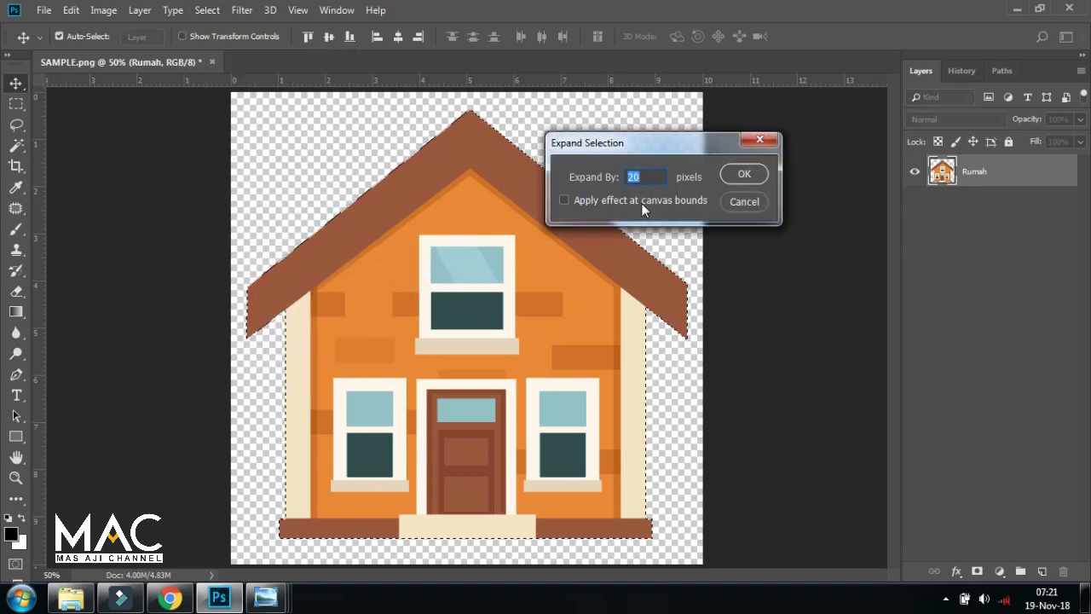
Set Expand By to 20 pixels in Expand Selection and apply it to the house outline.
left_click_drag(705, 140, 785, 151)
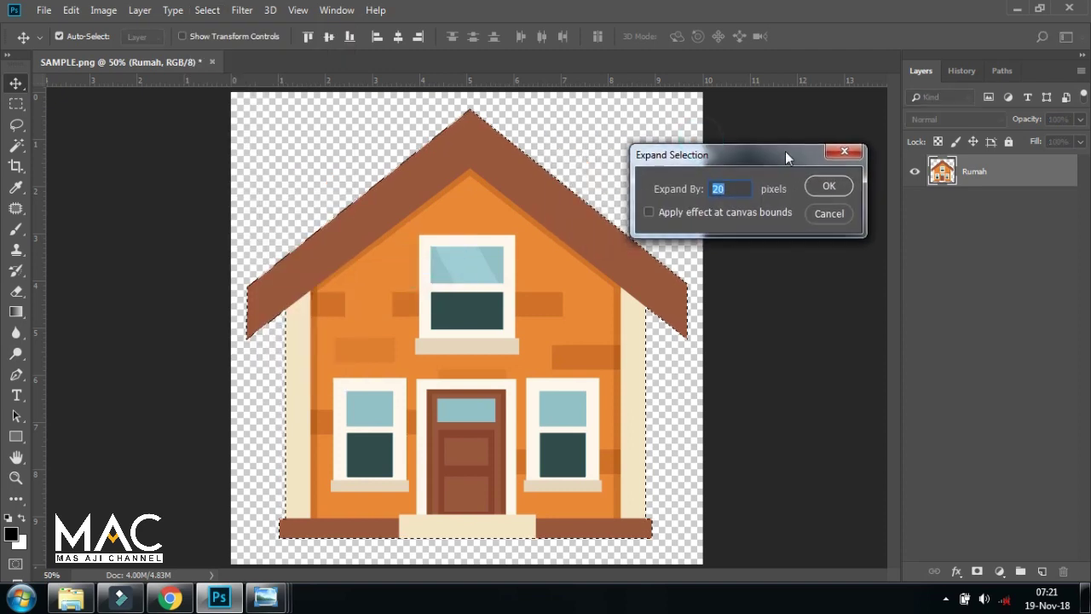
double_click(734, 192)
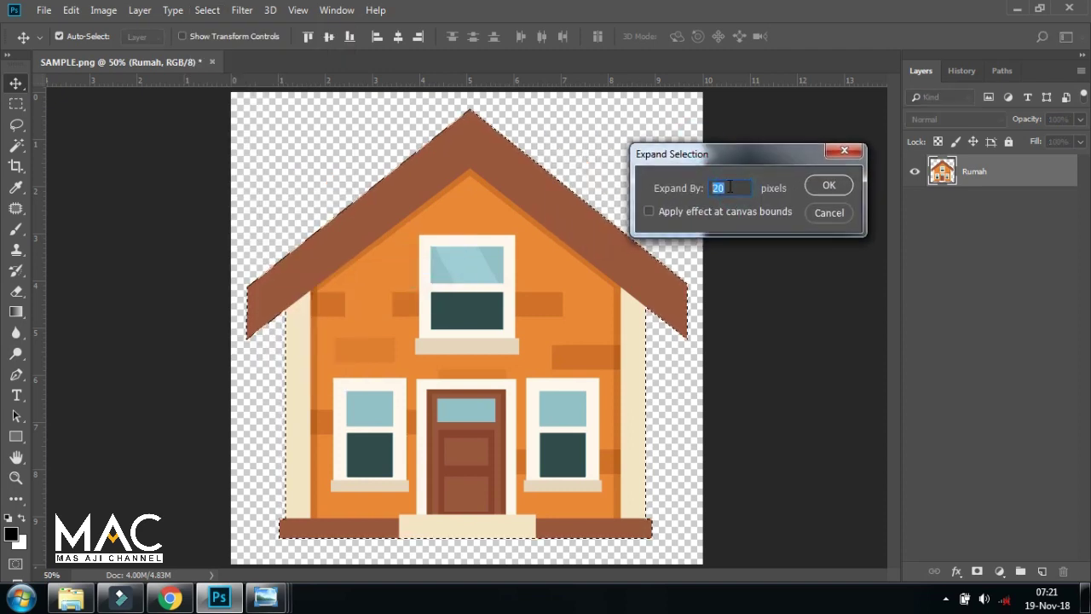
left_click(729, 189)
left_click_drag(730, 189, 695, 190)
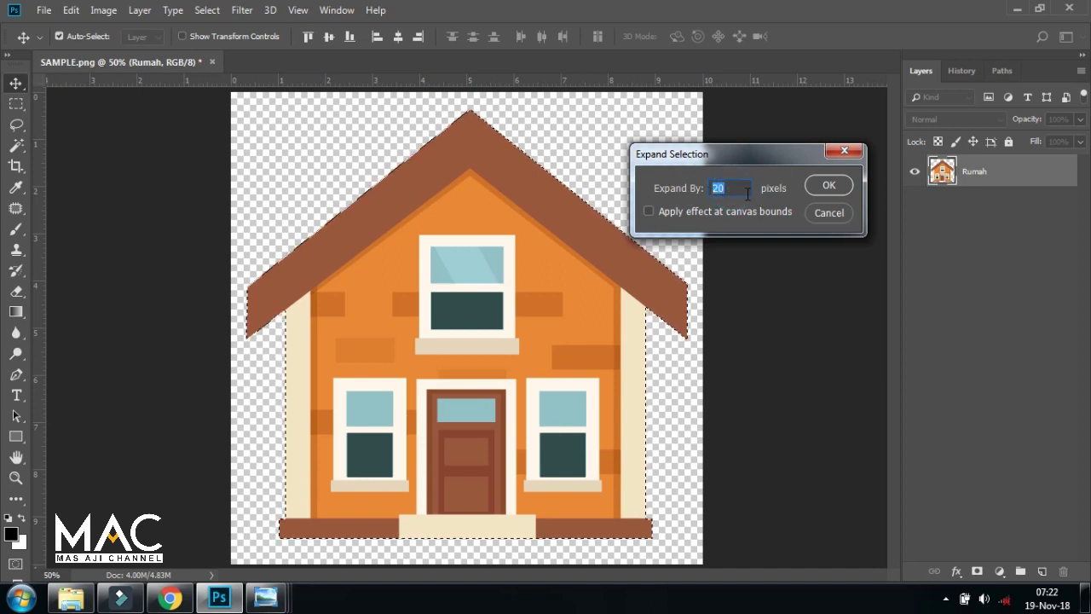
double_click(723, 189)
left_click(828, 186)
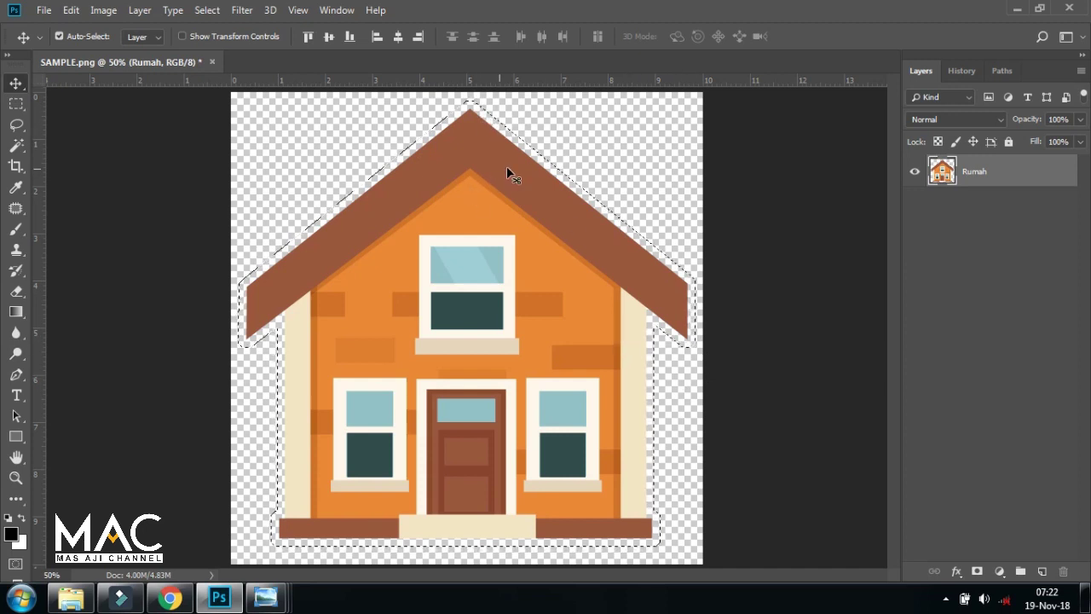
Add a new layer above Rumah named area potong.
left_click(1043, 572)
double_click(976, 173)
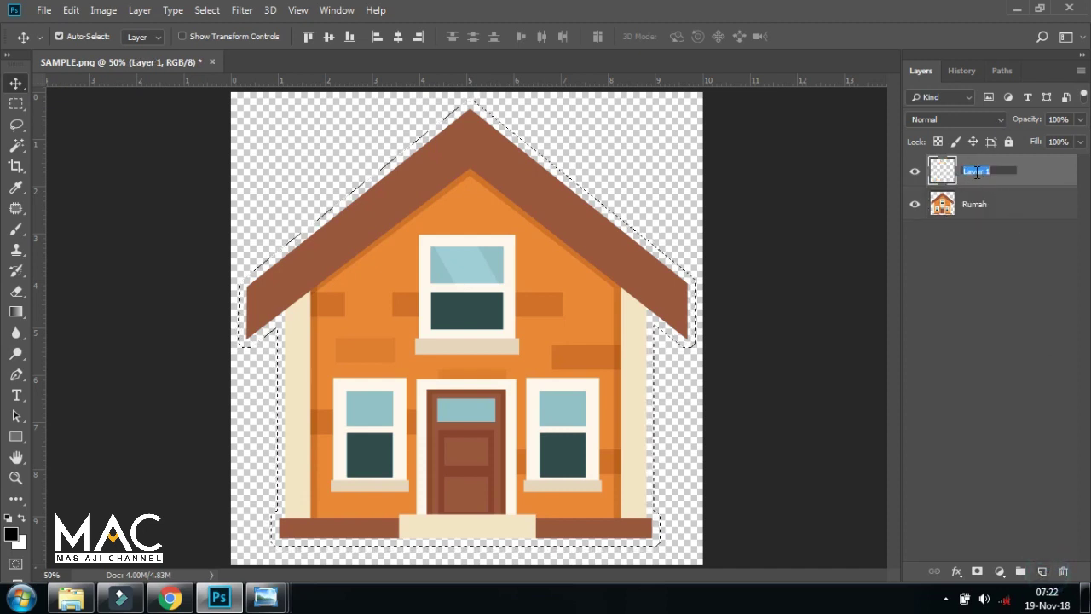
type("rea potong")
key("Return")
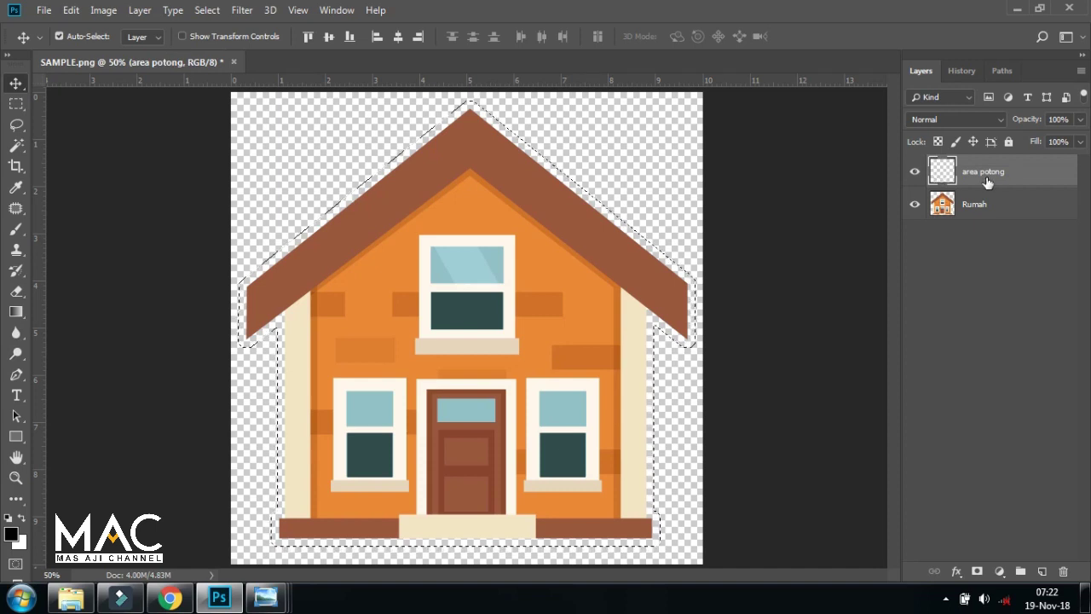
Fill the expanded selection on area potong with the white Background Color.
left_click(70, 12)
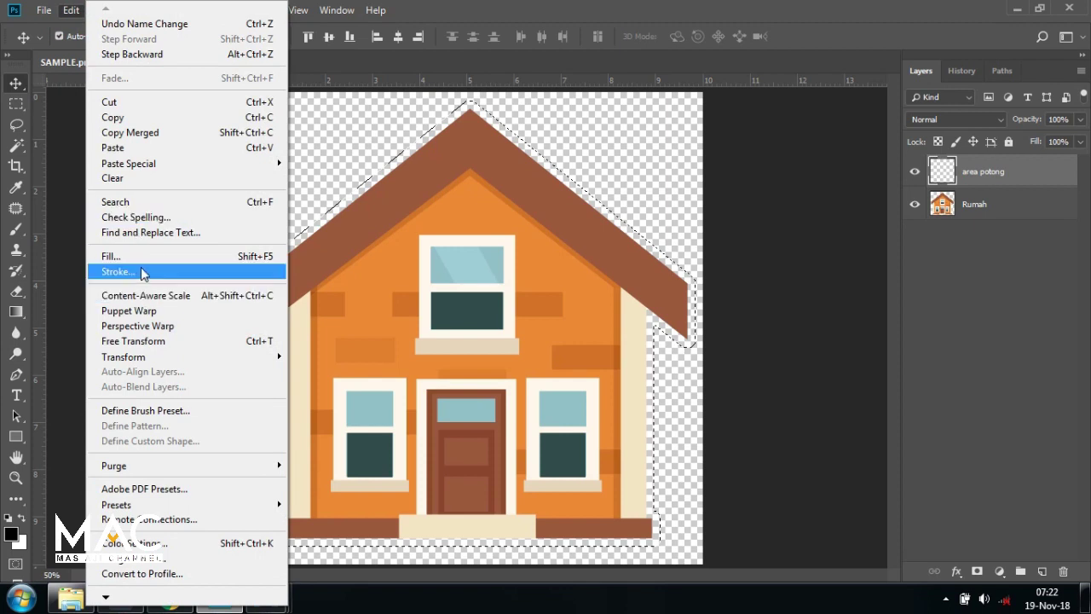
left_click(143, 253)
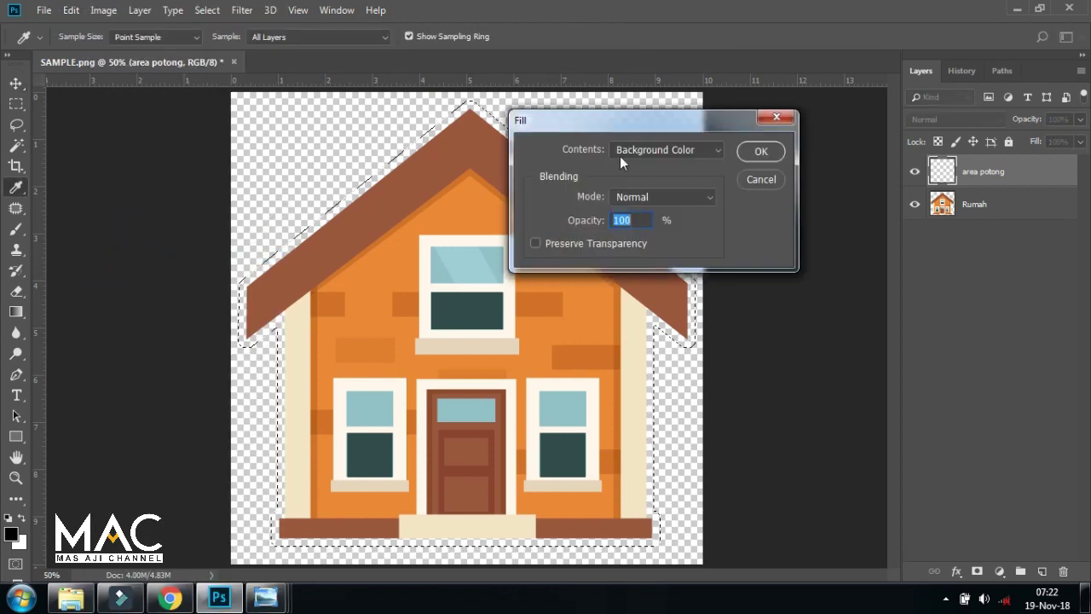
left_click(712, 149)
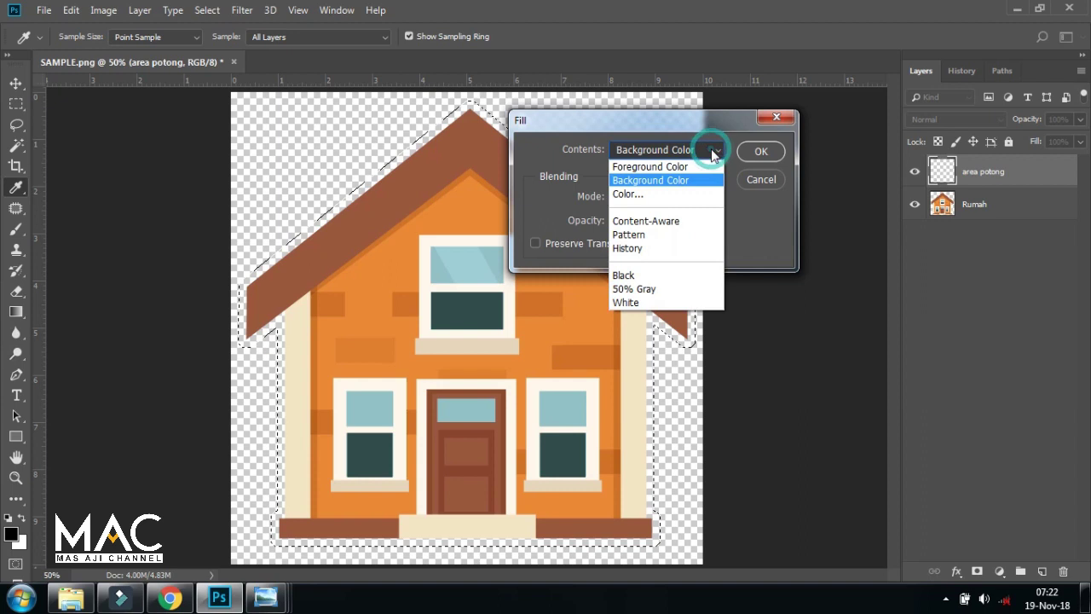
left_click(674, 180)
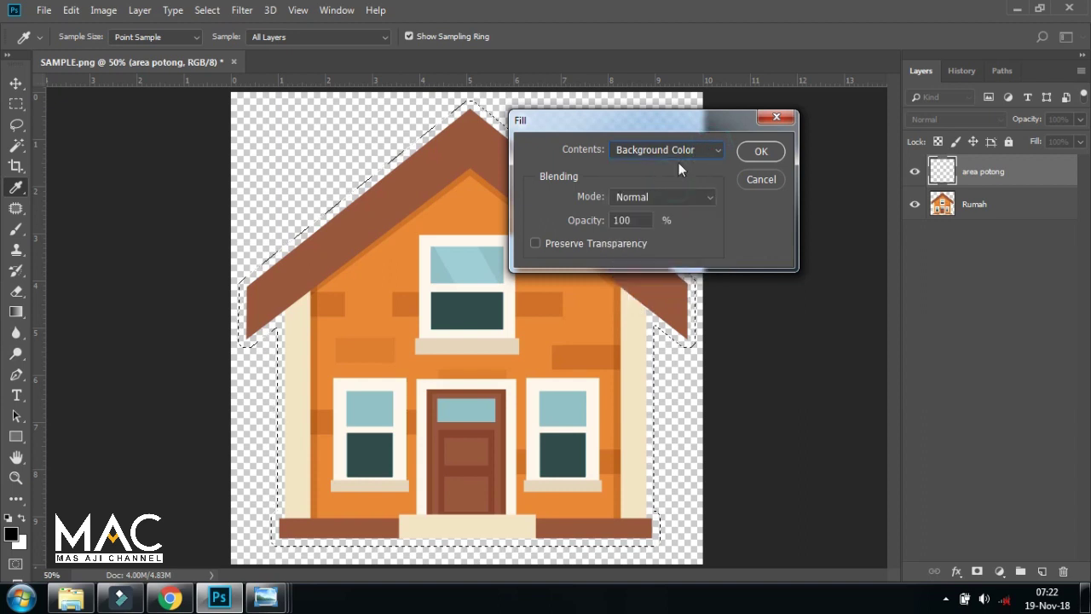
left_click(761, 151)
key("v")
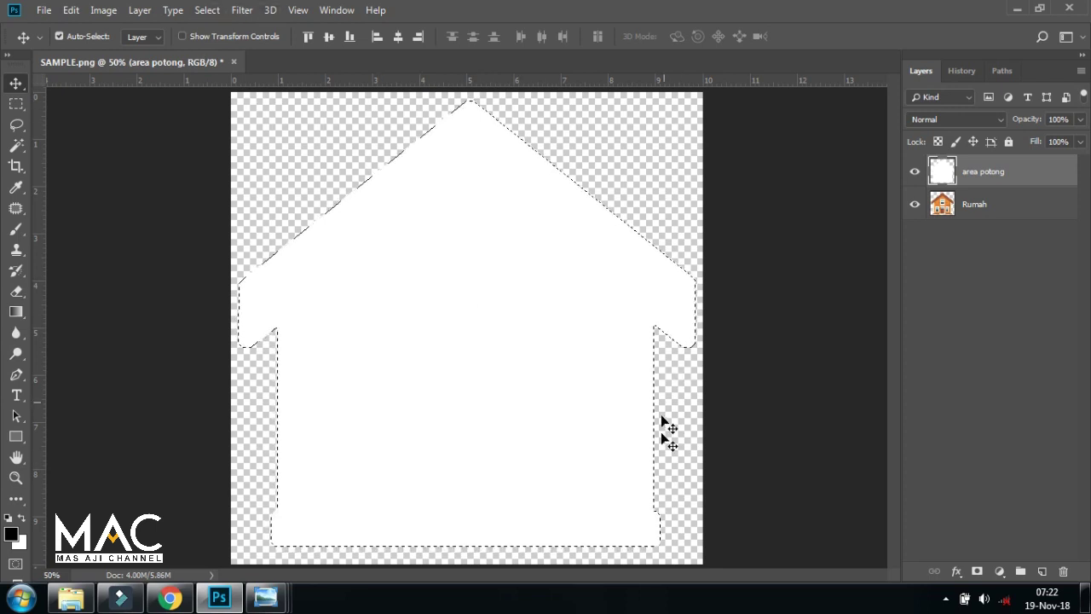
Deselect, then drag area potong beneath Rumah so the white border shows around the house.
left_click(208, 9)
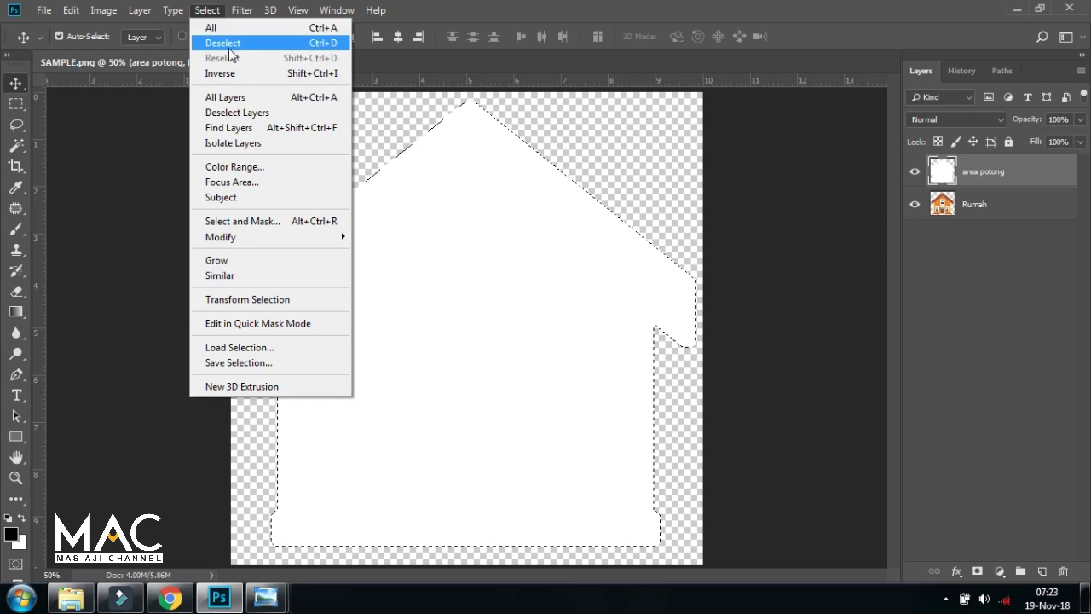
left_click(235, 46)
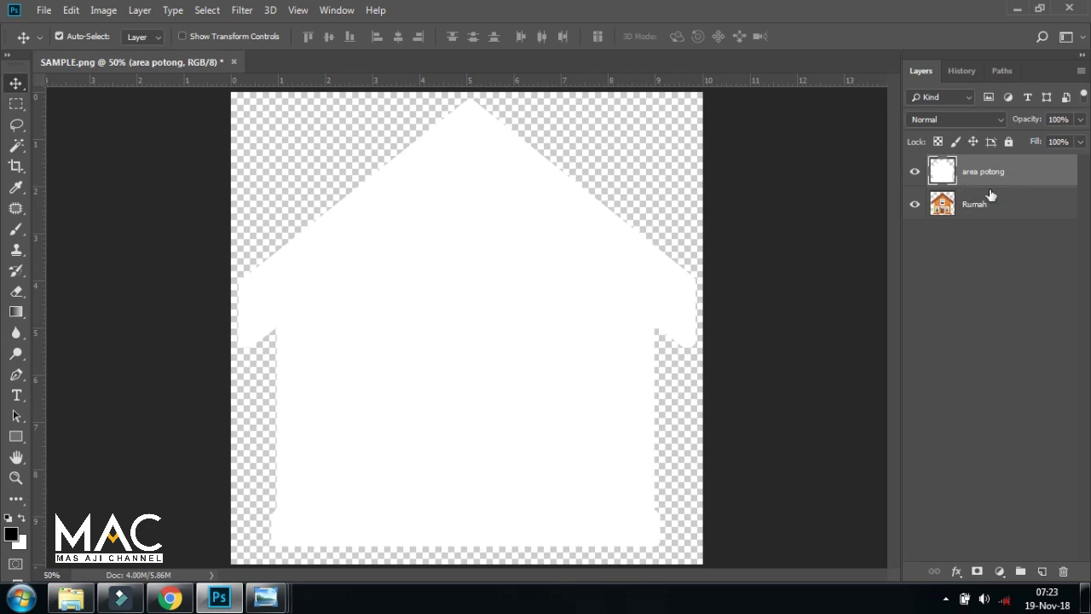
left_click_drag(1013, 181, 1003, 213)
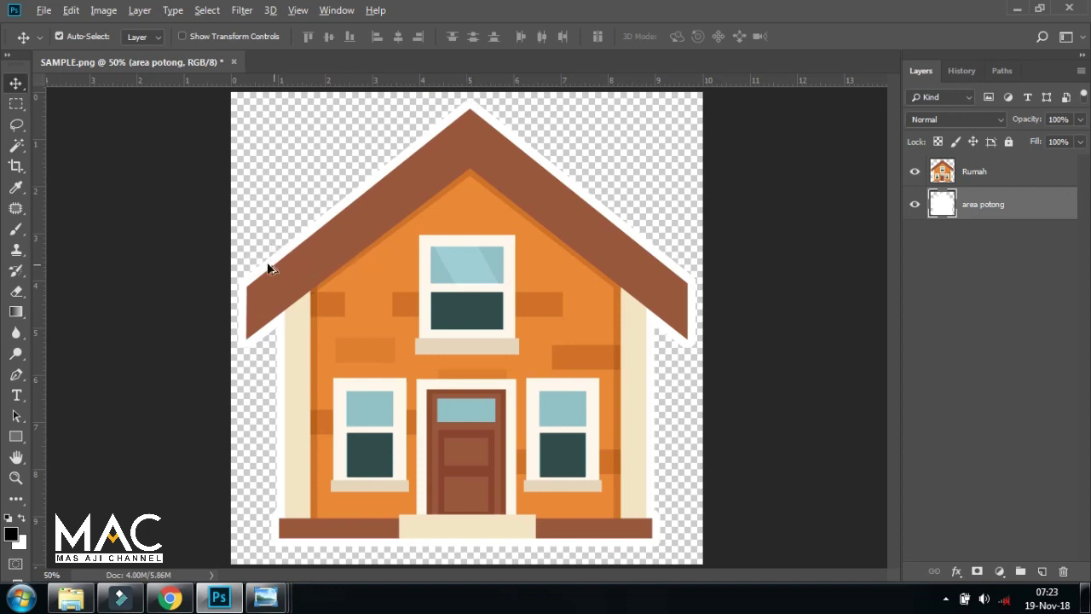
scroll(261, 268, "up", 3)
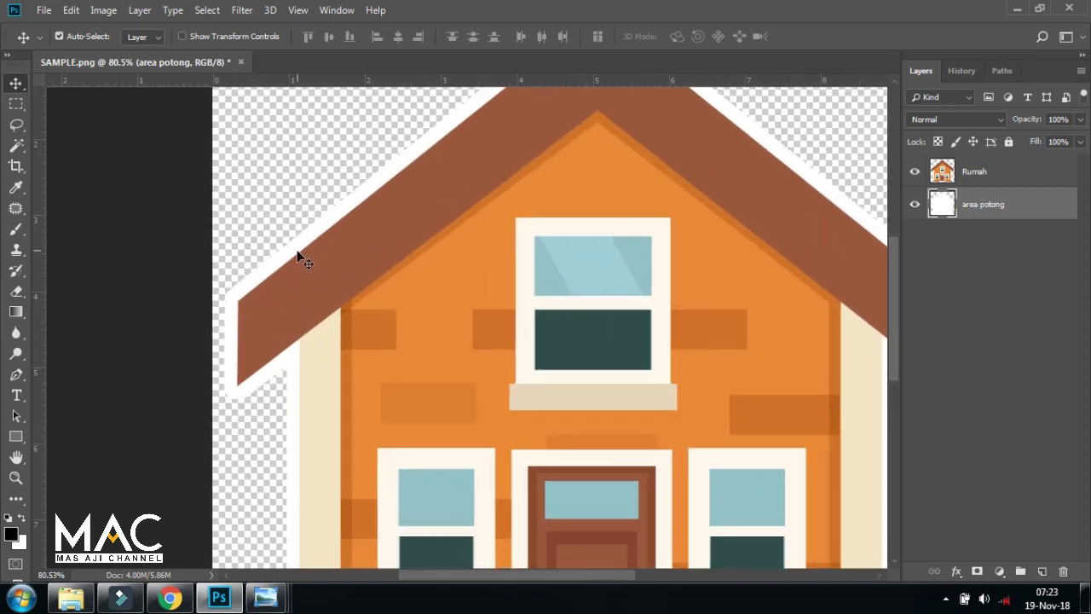
scroll(299, 252, "down", 1)
scroll(299, 252, "down", 1)
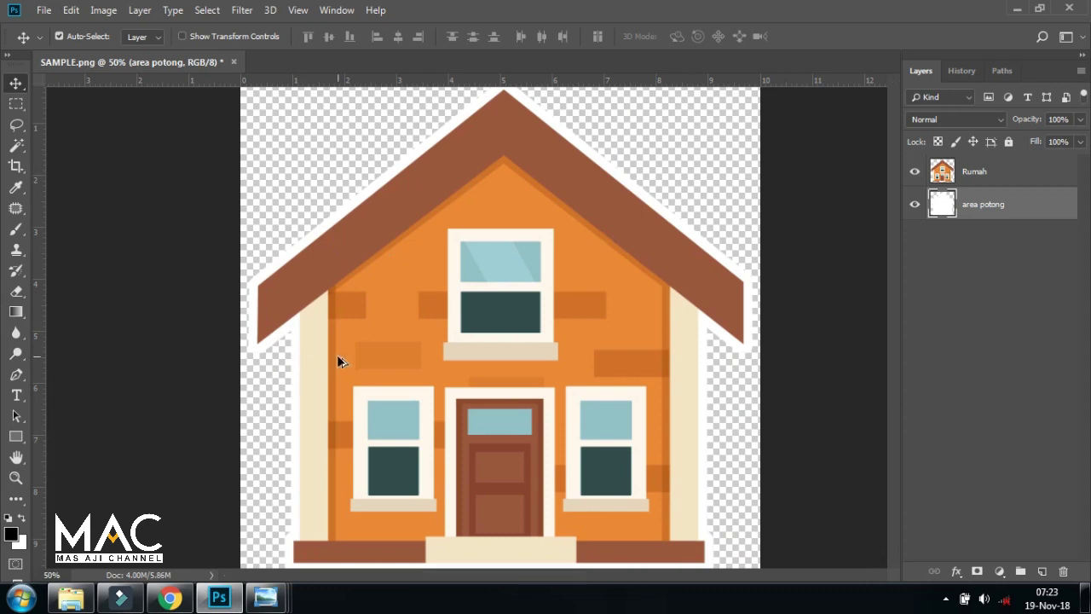
scroll(337, 354, "down", 1)
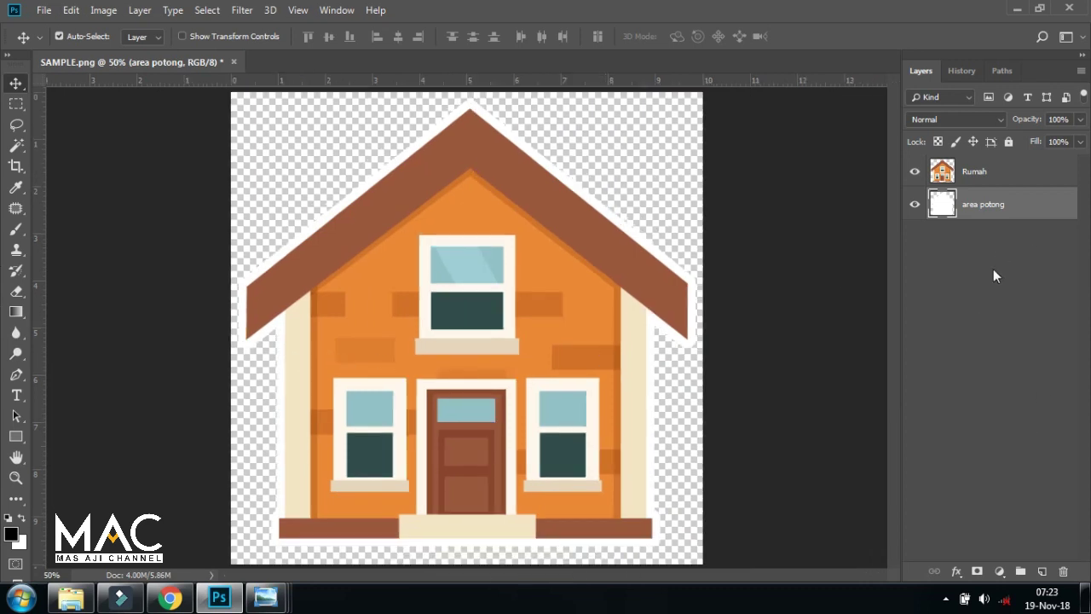
left_click(956, 571)
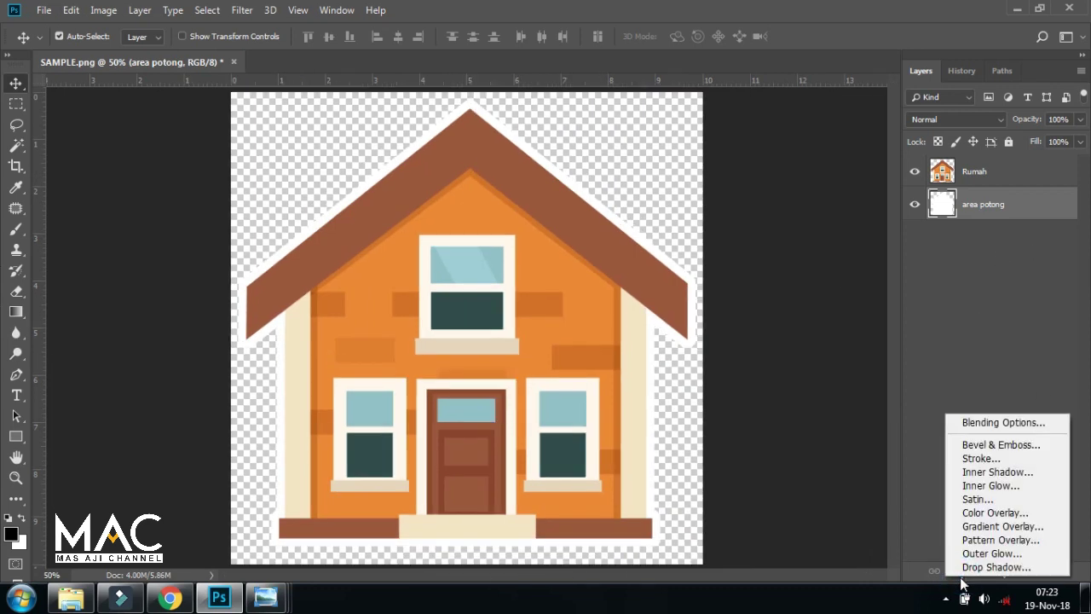
Add a 1 px black Stroke effect with Position set to Outside to area potong.
left_click(981, 458)
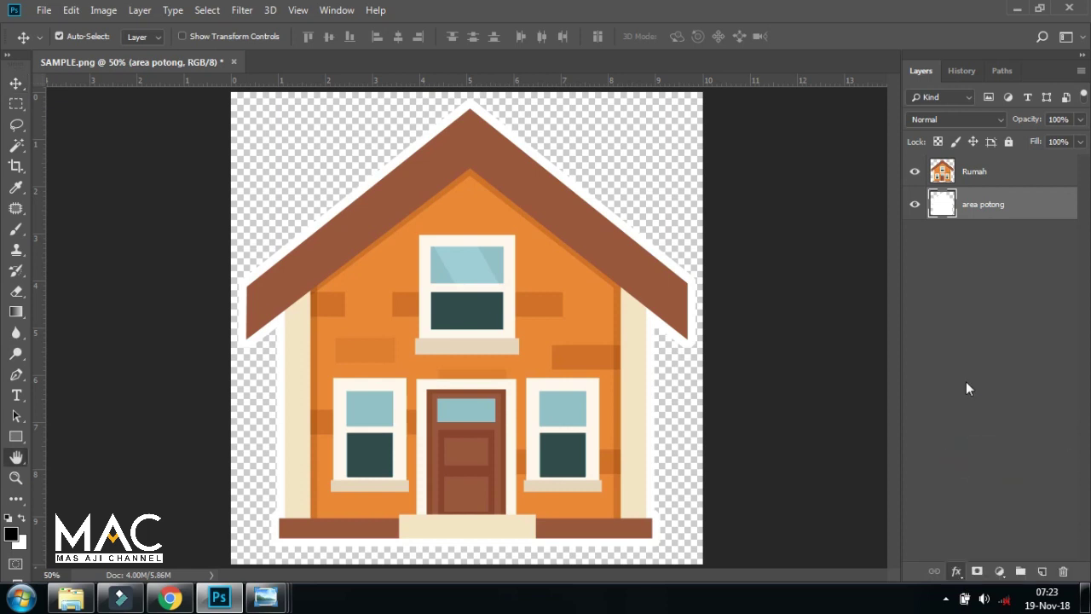
left_click_drag(712, 207, 728, 192)
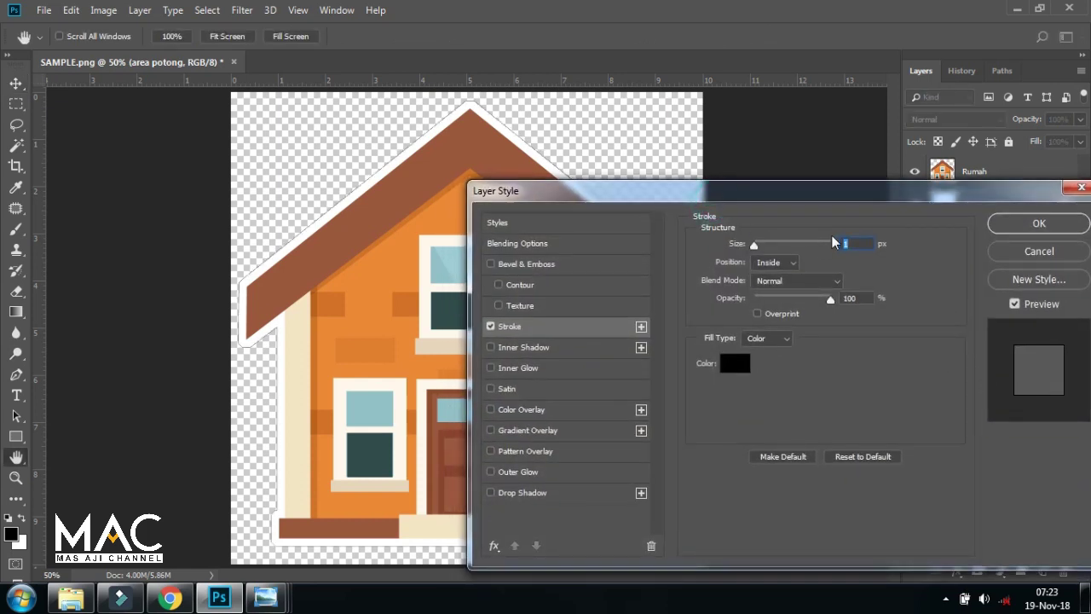
left_click(793, 268)
left_click(774, 274)
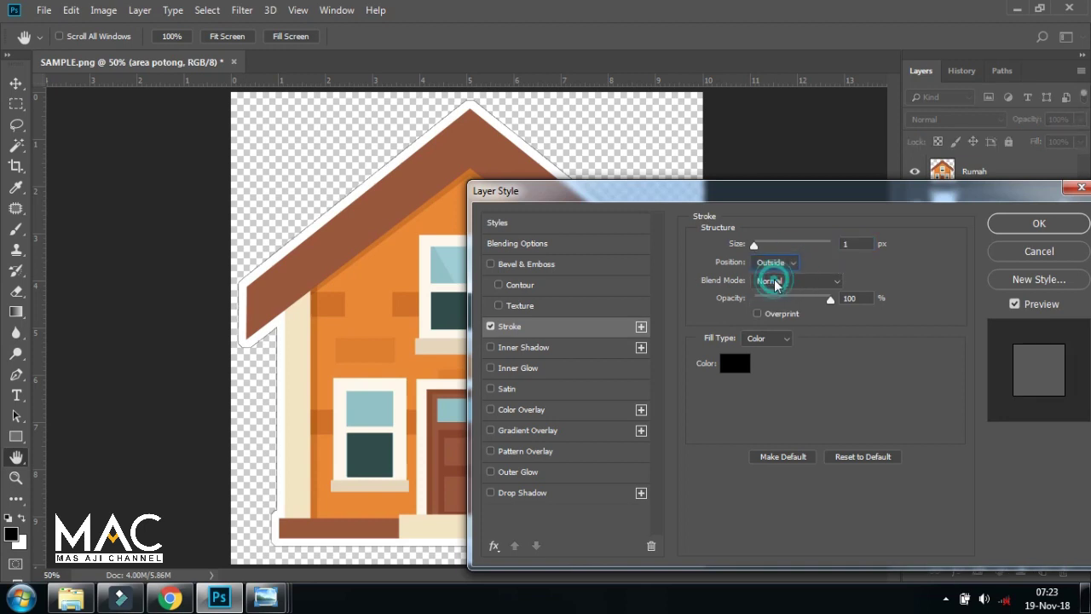
left_click(1023, 225)
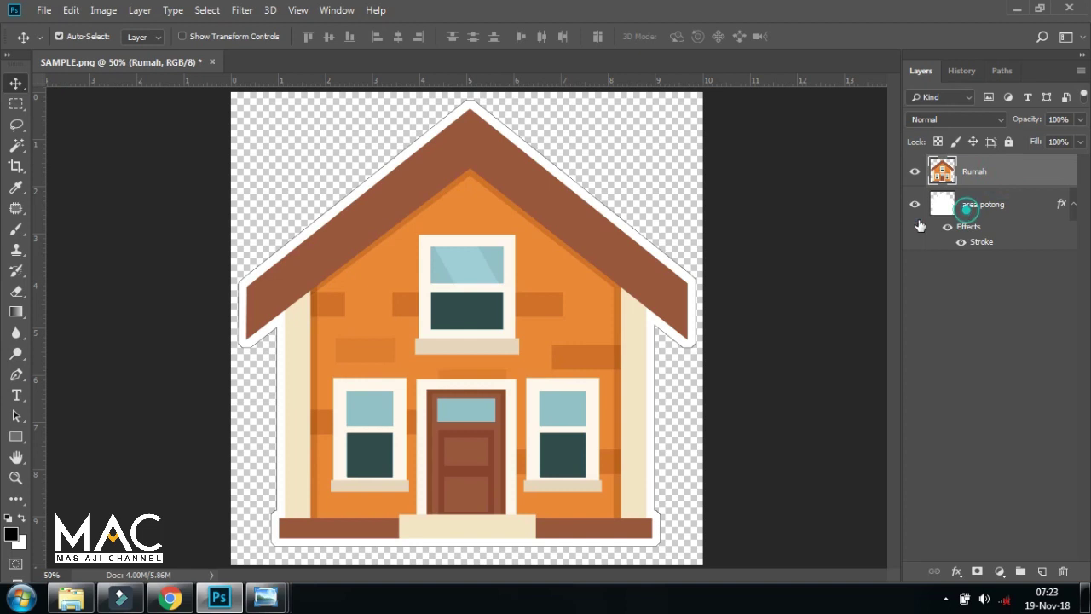
left_click(981, 205)
scroll(622, 343, "up", 3, "alt")
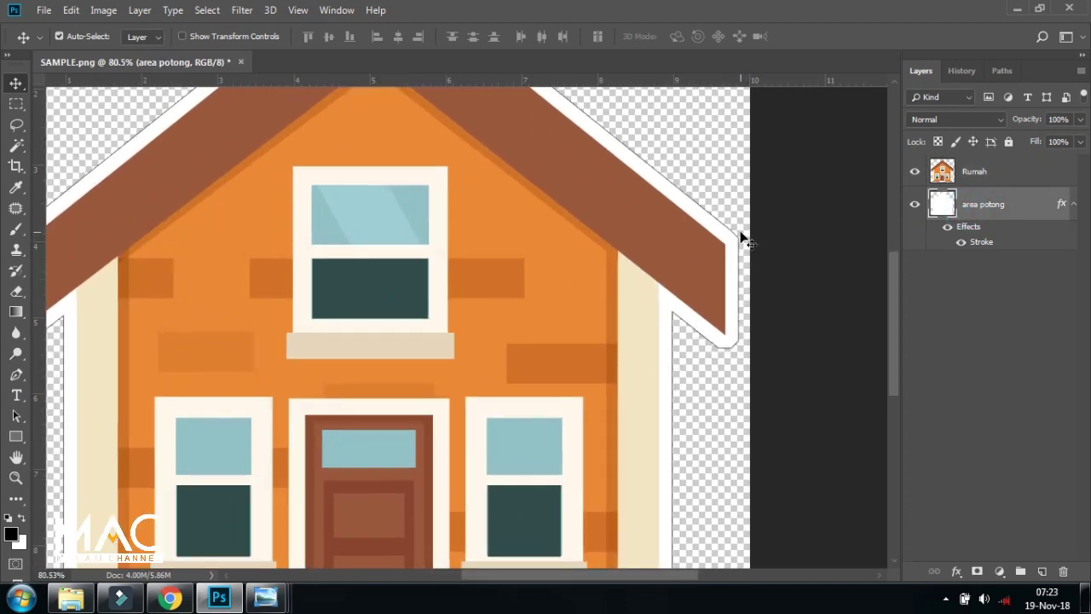
scroll(387, 389, "down", 1)
scroll(389, 391, "down", 1)
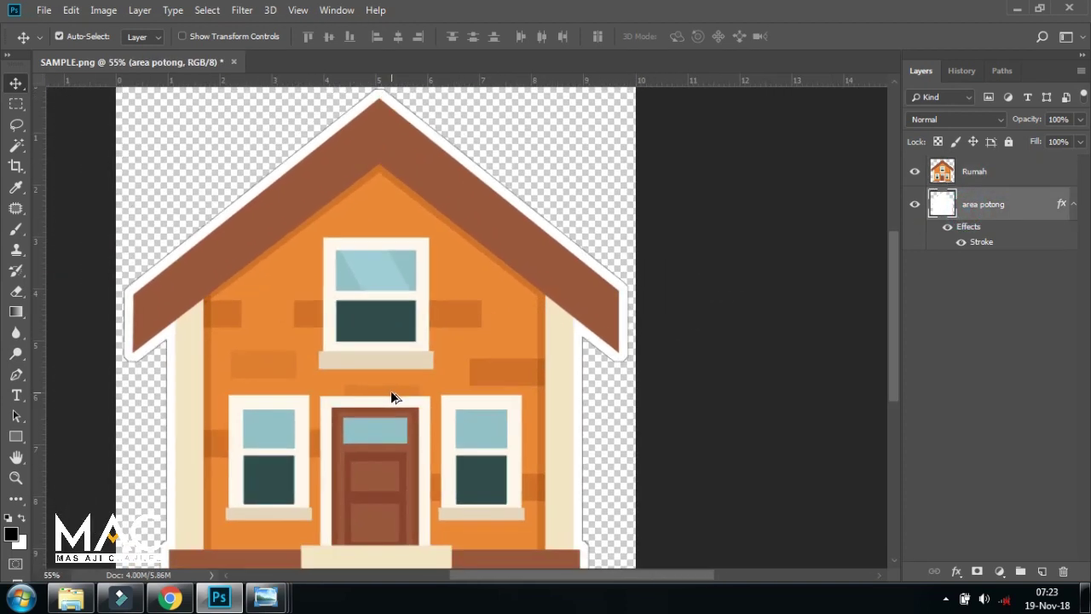
scroll(211, 439, "up", 1)
left_click_drag(333, 470, 400, 270)
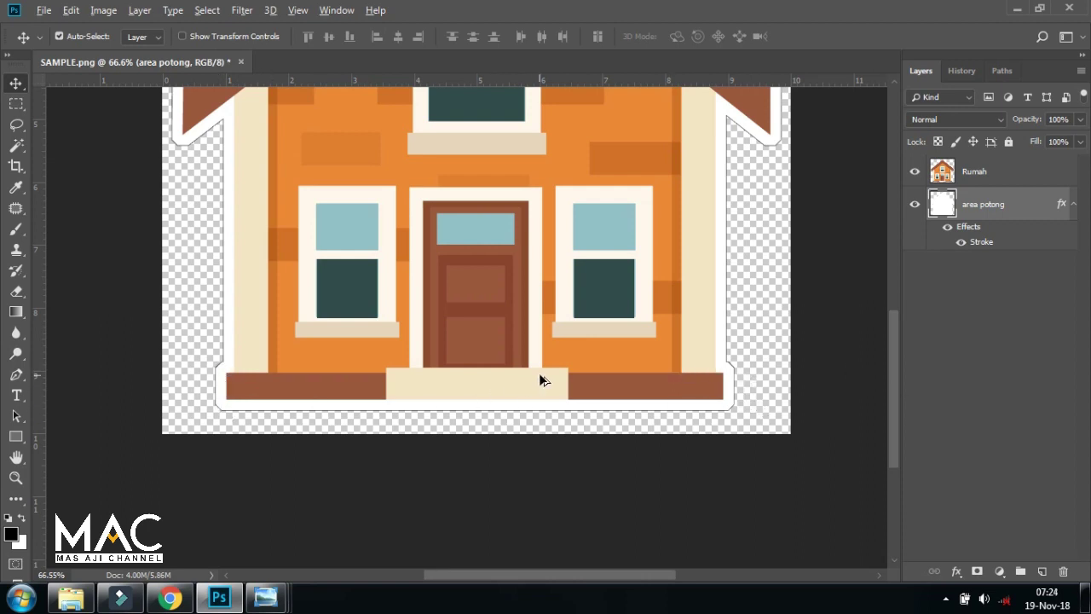
scroll(540, 371, "down", 2)
left_click_drag(602, 205, 560, 294)
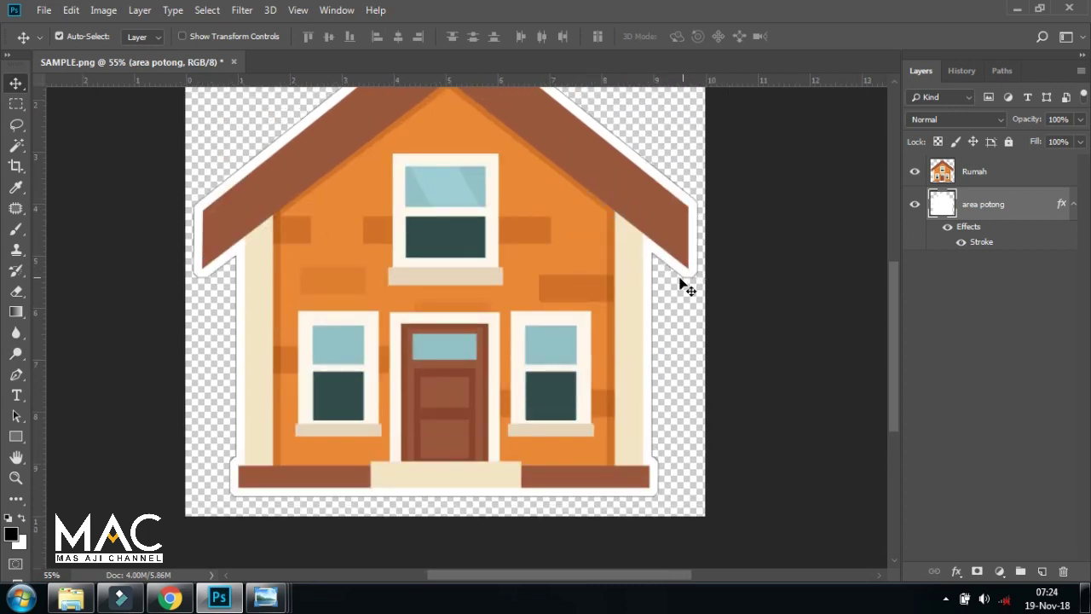
left_click_drag(254, 258, 230, 245)
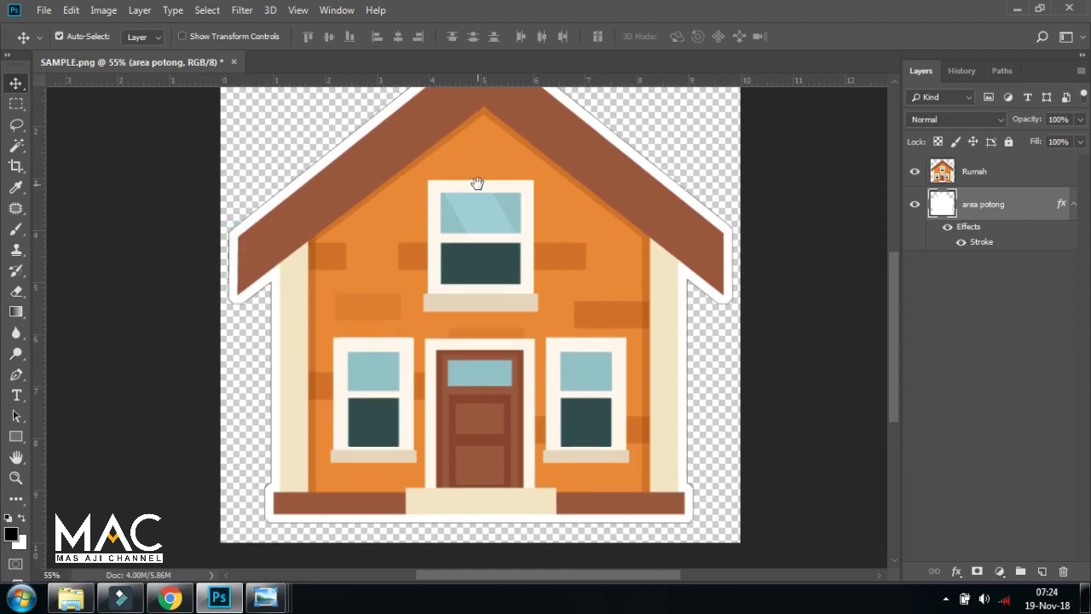
scroll(460, 260, "down", 1)
scroll(467, 289, "down", 1)
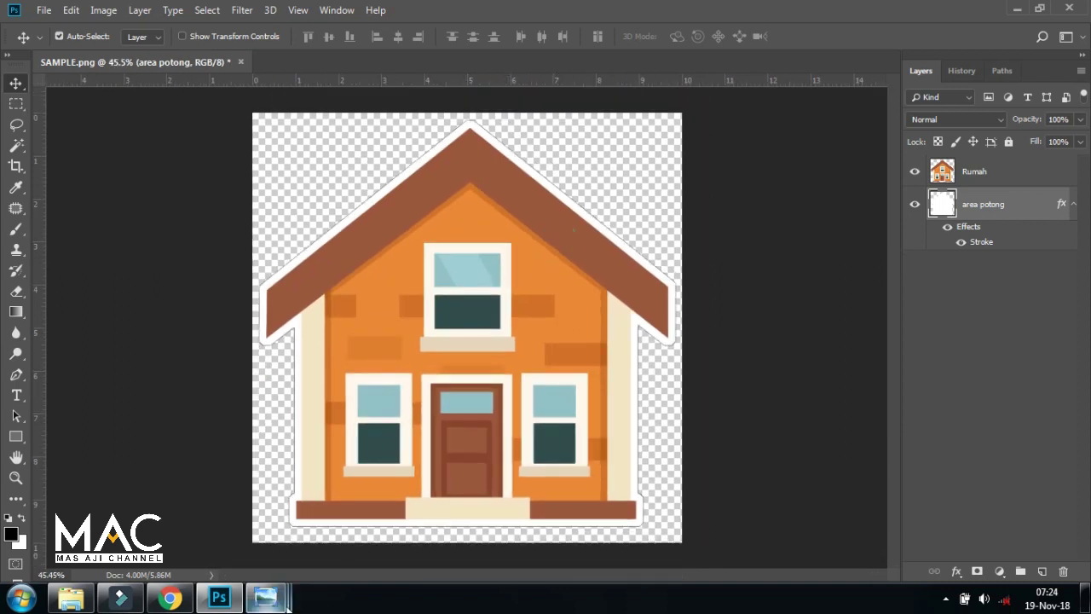
left_click(390, 518)
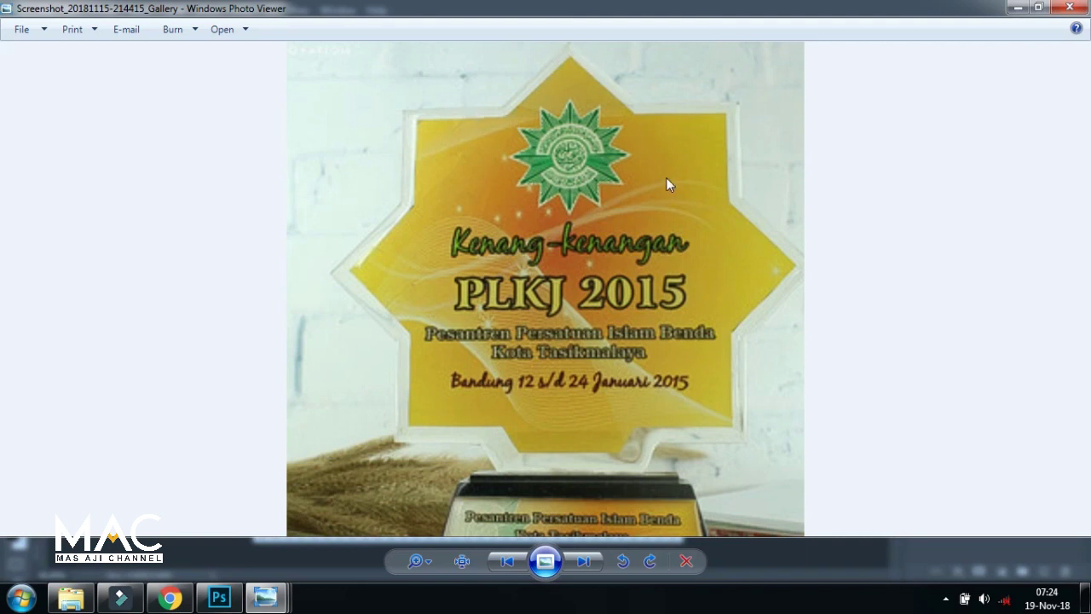
left_click(219, 598)
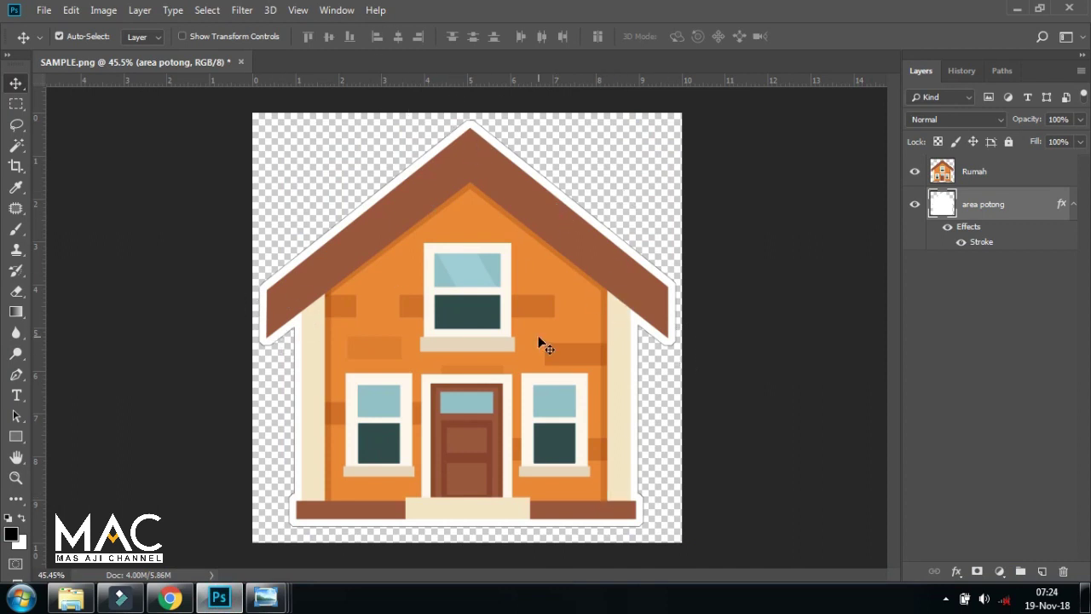
Select both Rumah and area potong and combine them with Layer > Merge Layers.
left_click(973, 168)
left_click(986, 209, "shift")
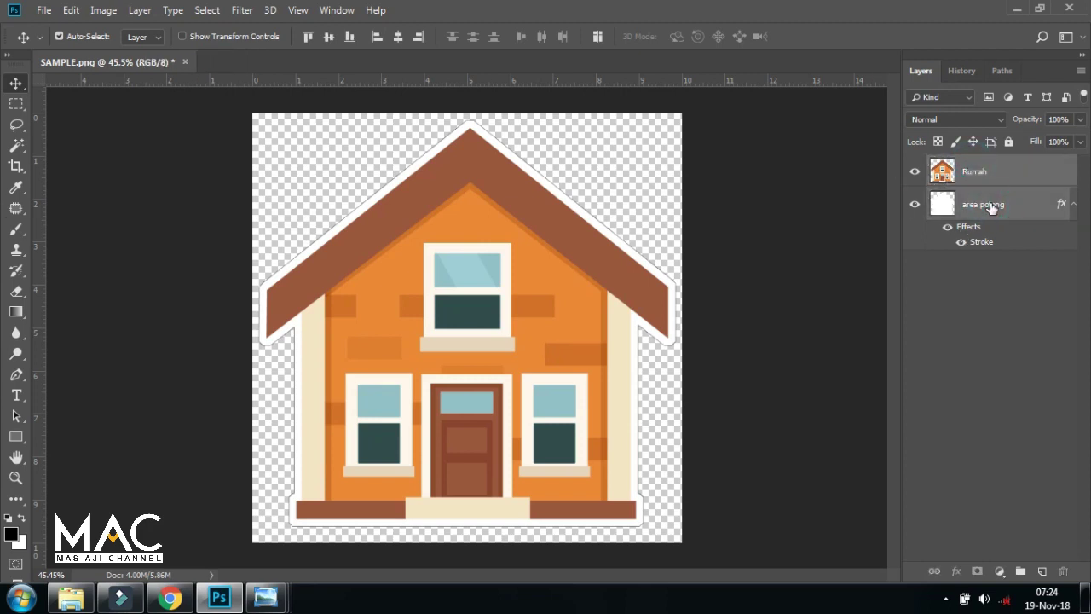
left_click(142, 10)
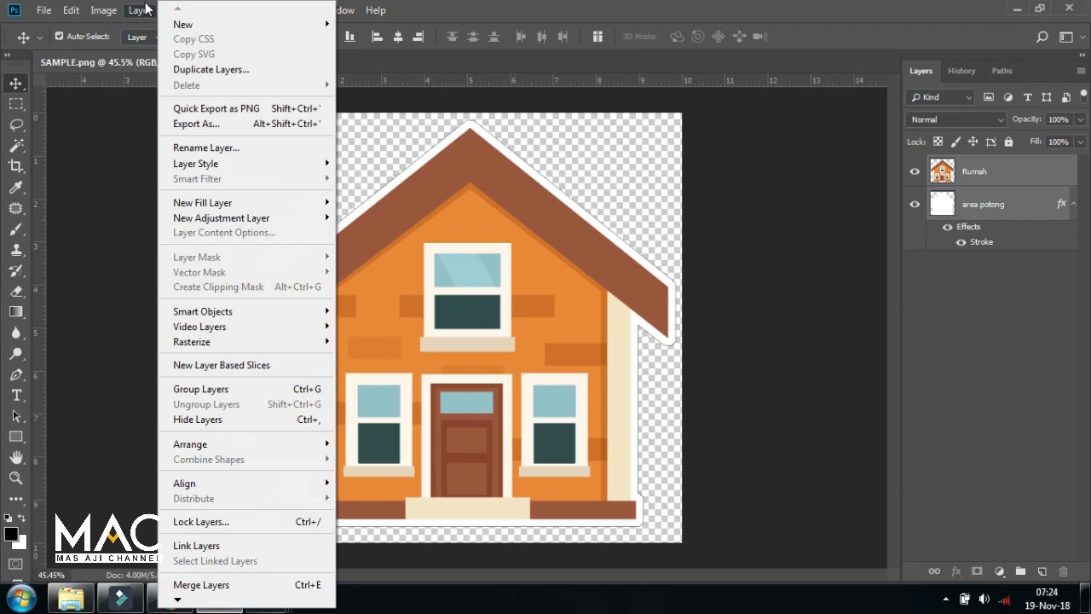
left_click(201, 584)
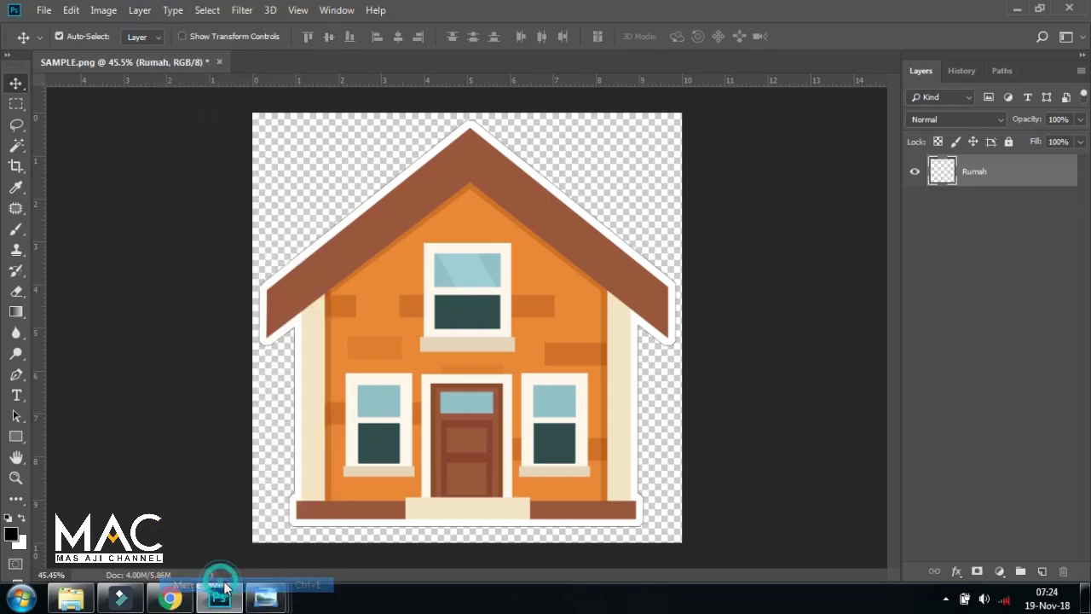
left_click(915, 172)
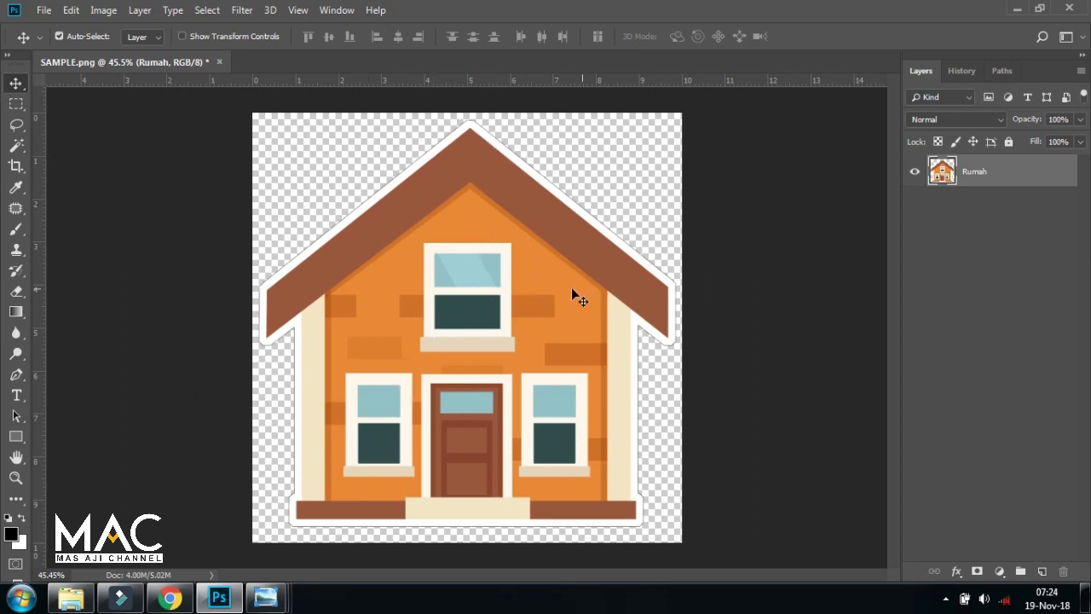
Close the edited document without saving, reopen SAMPLE.png, and rename Layer 1 to rumah.
left_click(218, 64)
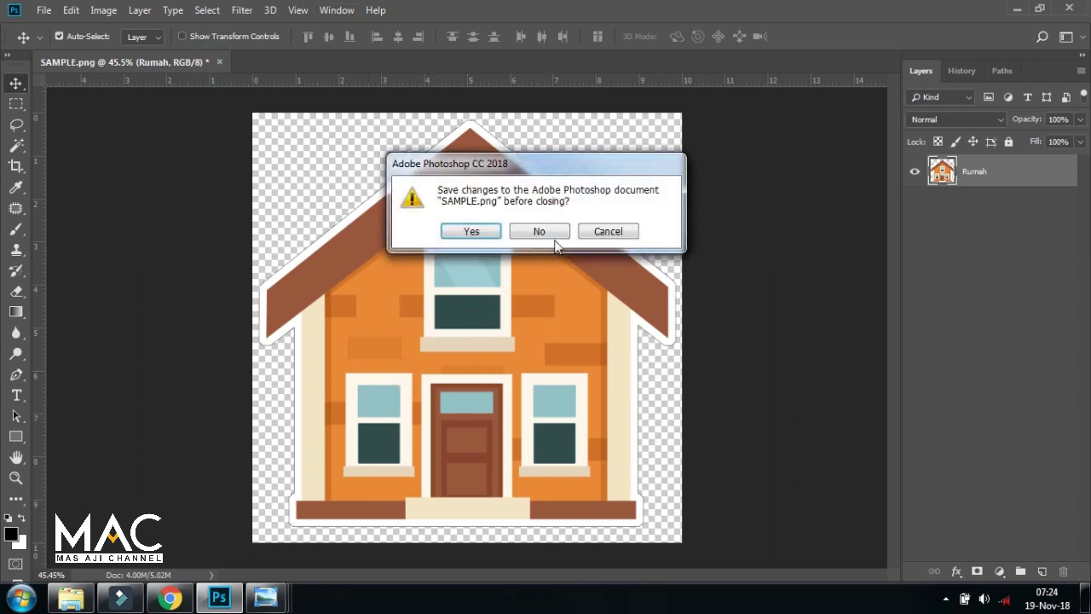
left_click(554, 230)
left_click(43, 10)
left_click(60, 43)
left_click(448, 167)
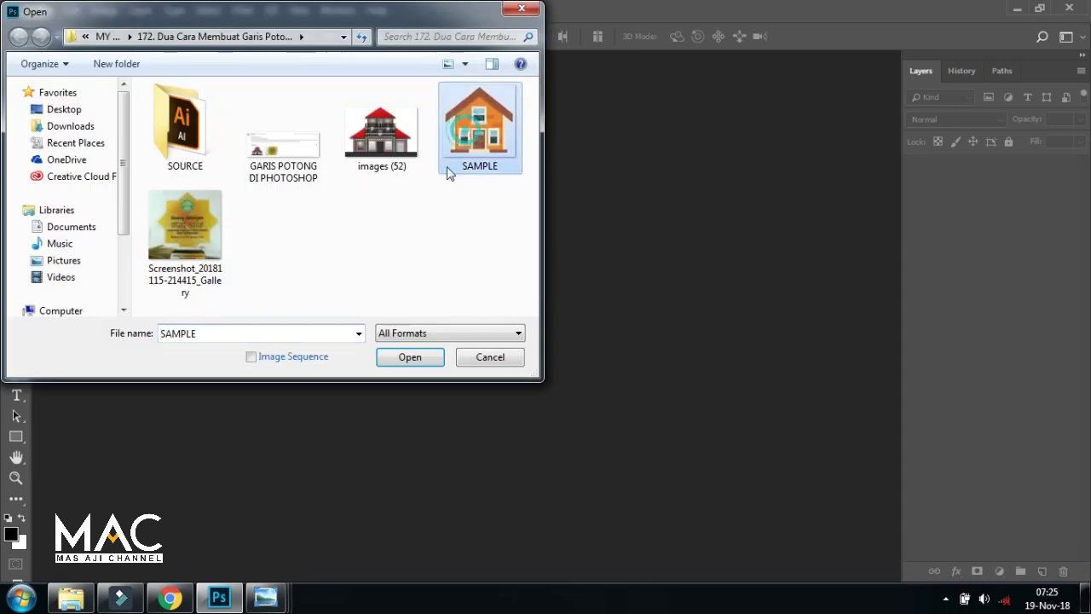
left_click(421, 369)
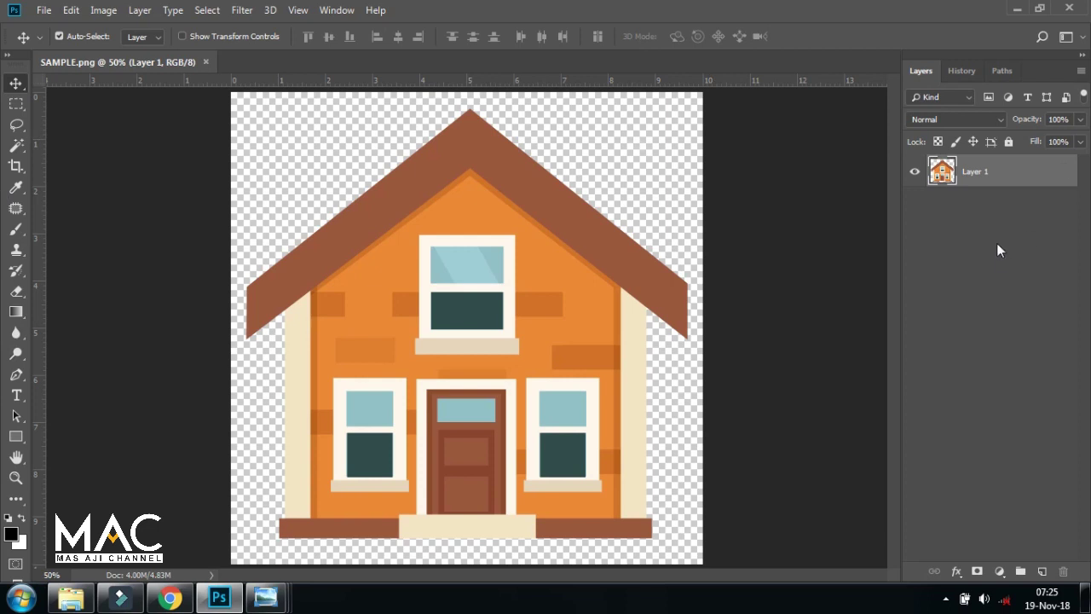
double_click(976, 175)
type("rumah")
key("Return")
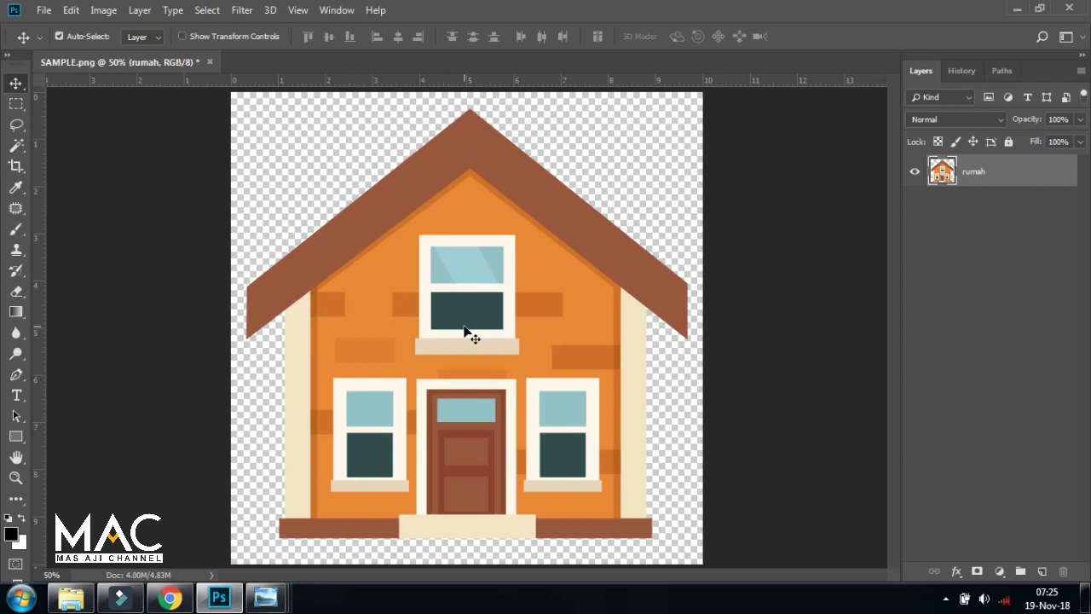
Load the rumah house outline as a selection and add a new layer named 'area potong' above it.
left_click(941, 173, "ctrl")
key("ctrl")
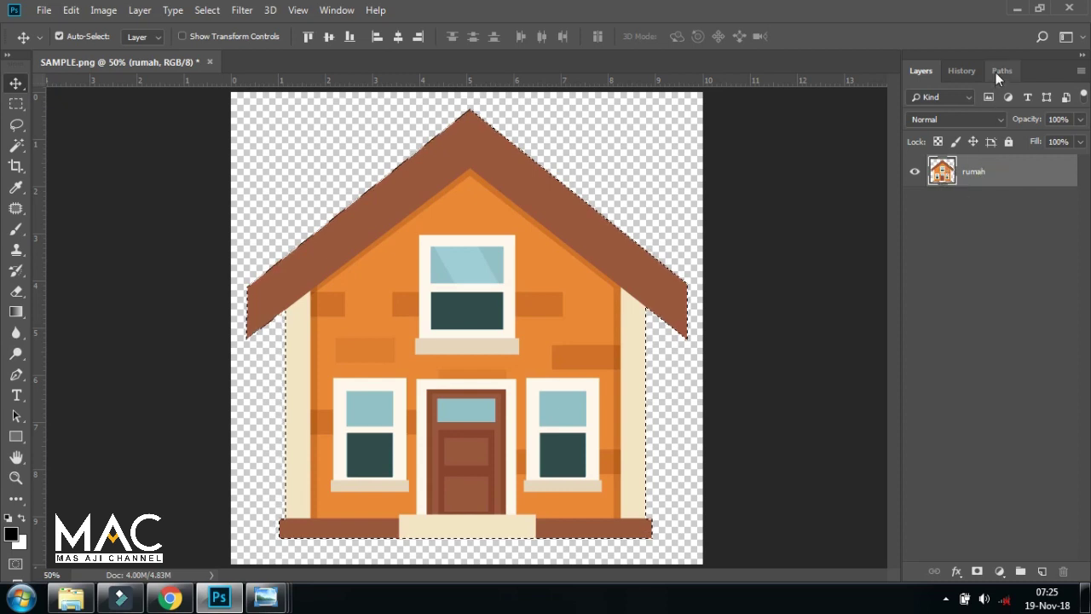
left_click(1041, 570)
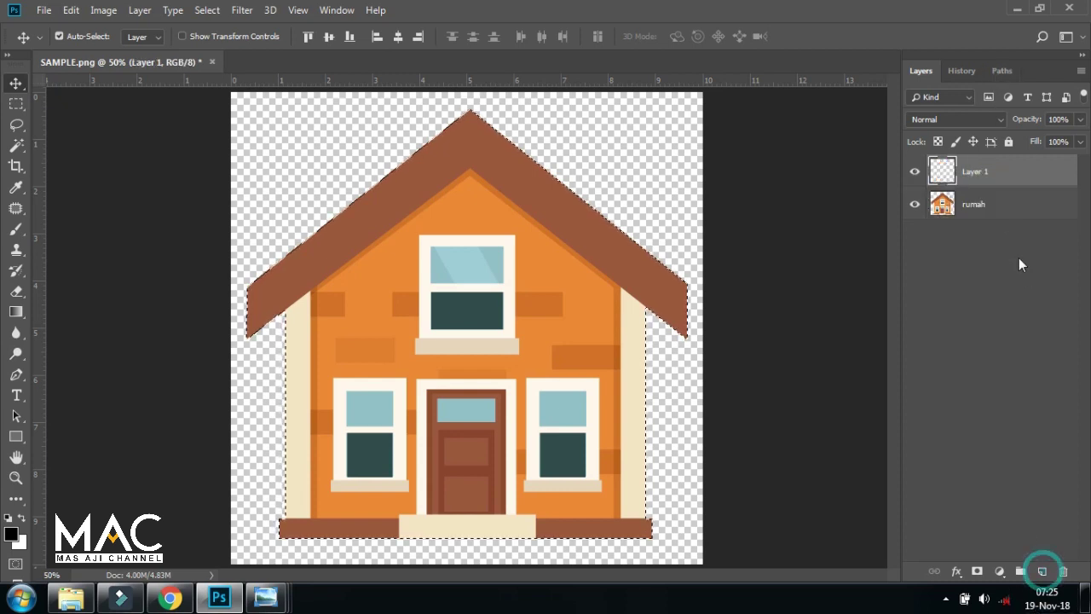
double_click(976, 171)
type("area po")
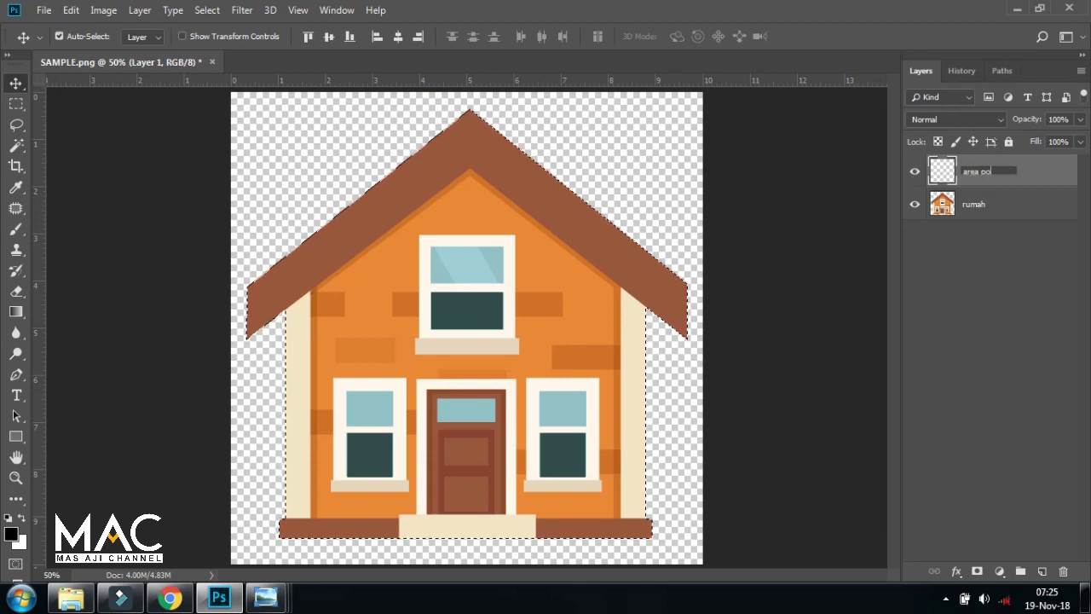
type("tong")
key("Return")
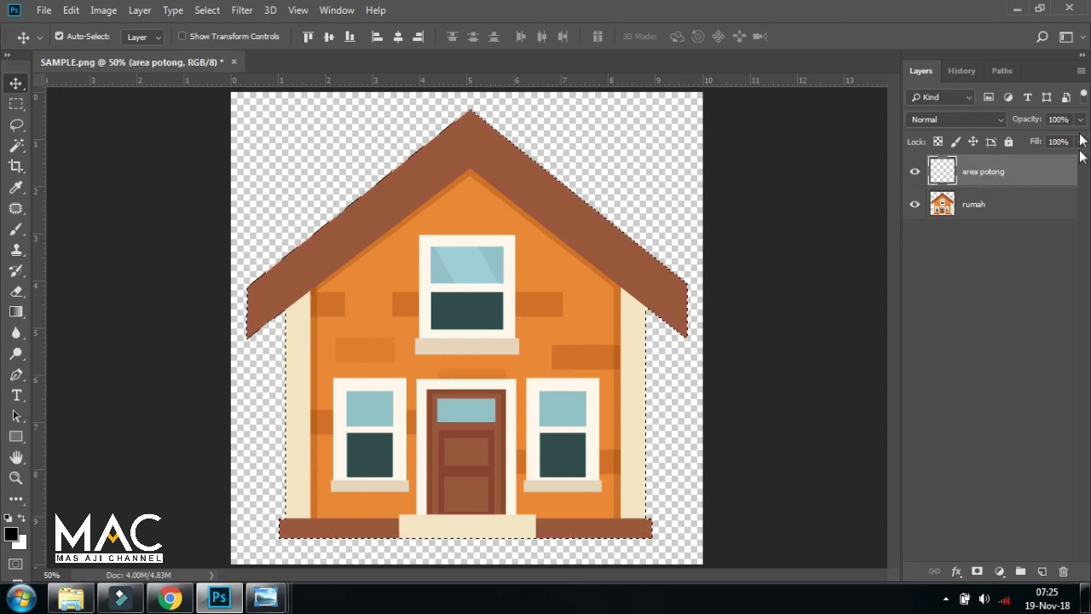
left_click(1004, 72)
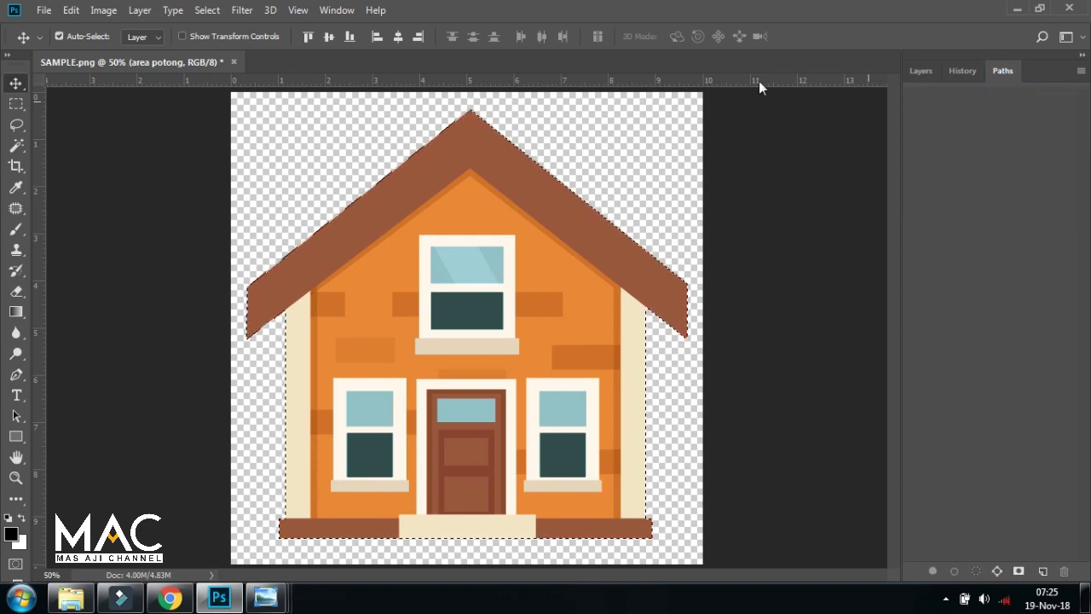
left_click(336, 11)
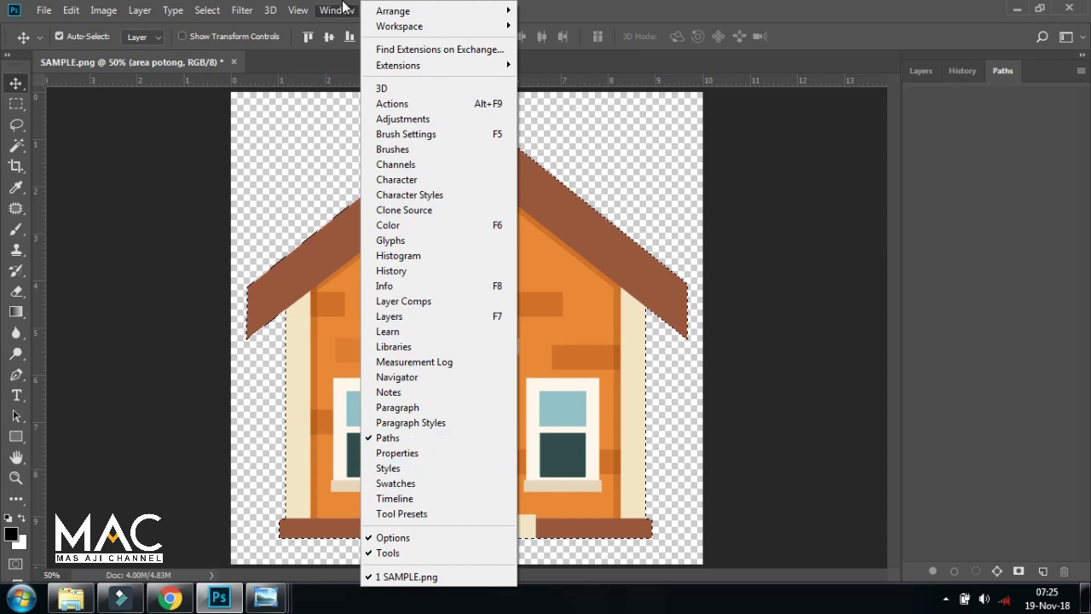
Turn the house selection into a work path, then into a white Shape fill with the Pen tool.
left_click(867, 164)
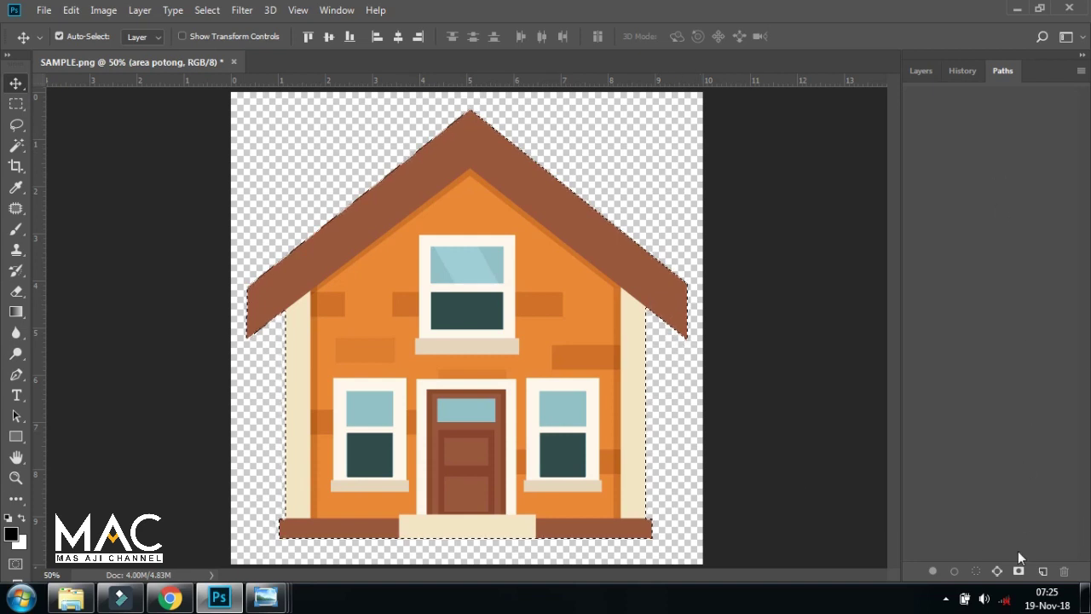
left_click(997, 571)
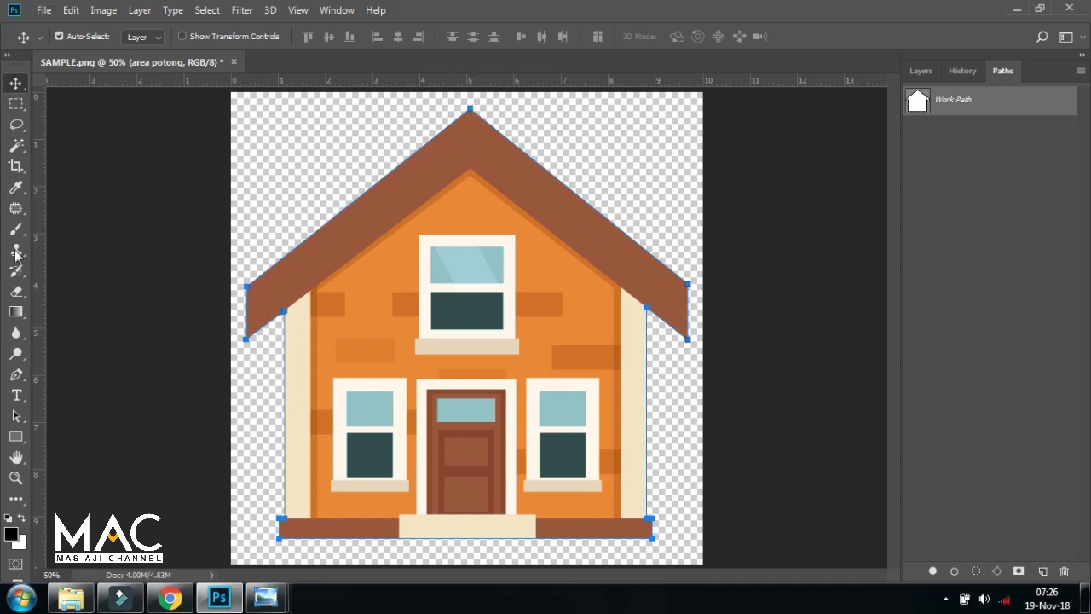
left_click(15, 377)
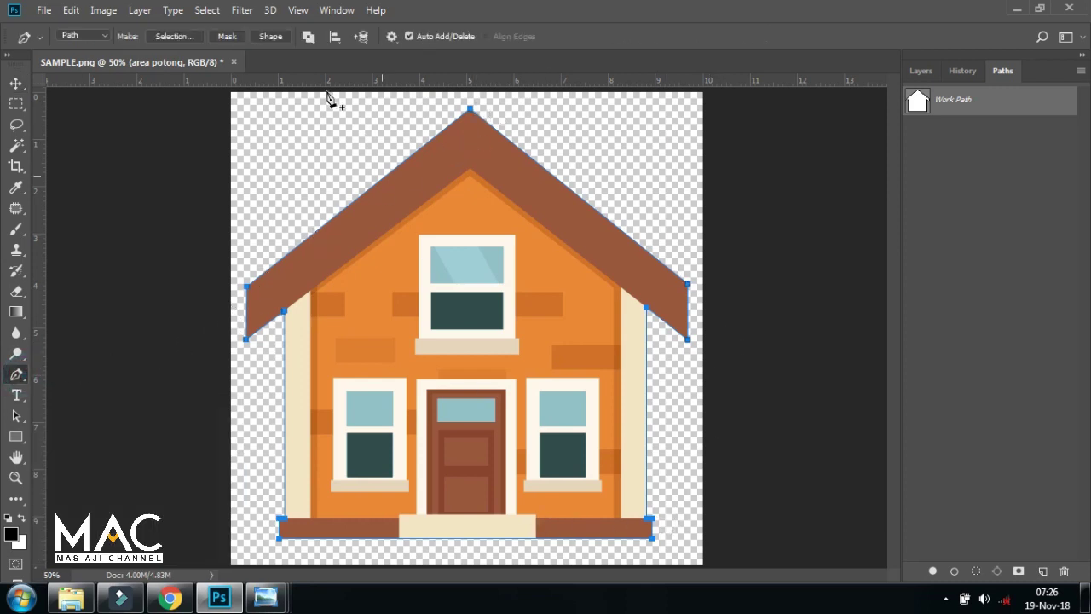
left_click(270, 37)
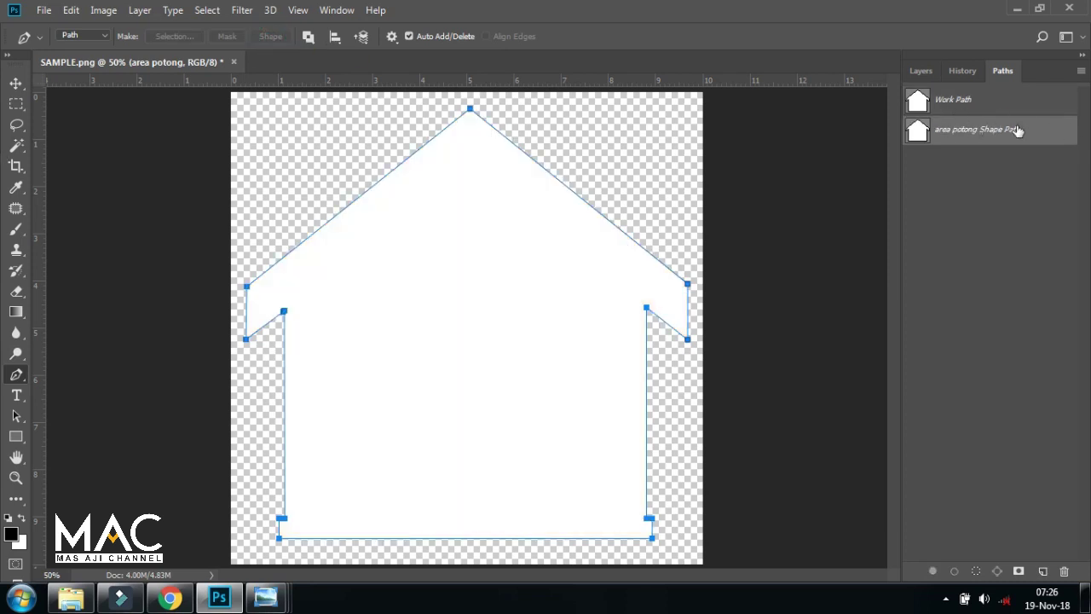
Drag the area potong layer below rumah, toggling visibility to check the white shape.
left_click(921, 75)
left_click(15, 83)
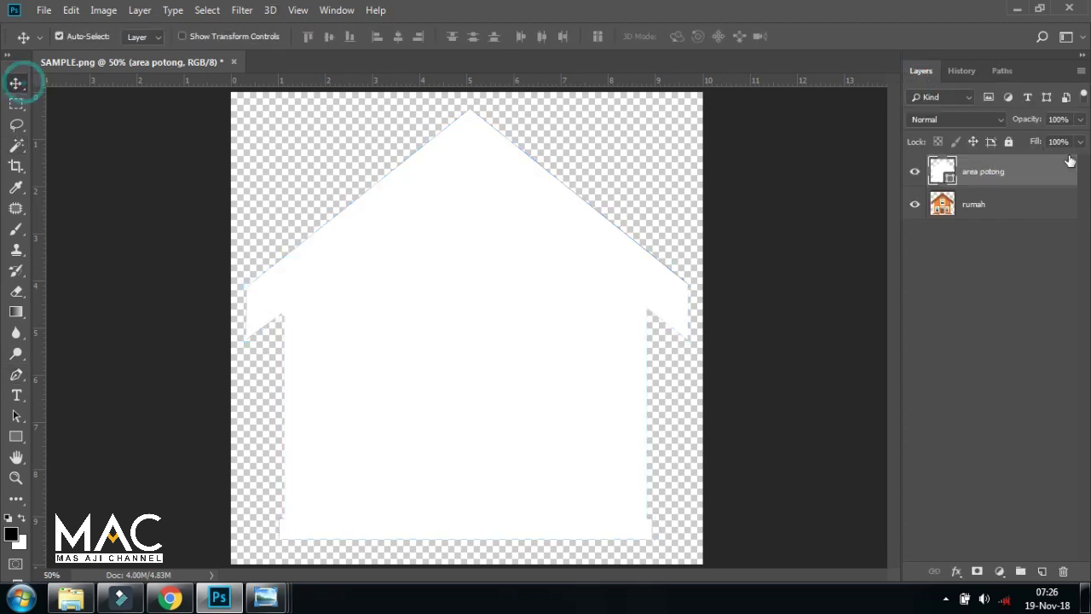
left_click(916, 173)
left_click(916, 173)
left_click_drag(1012, 173, 984, 216)
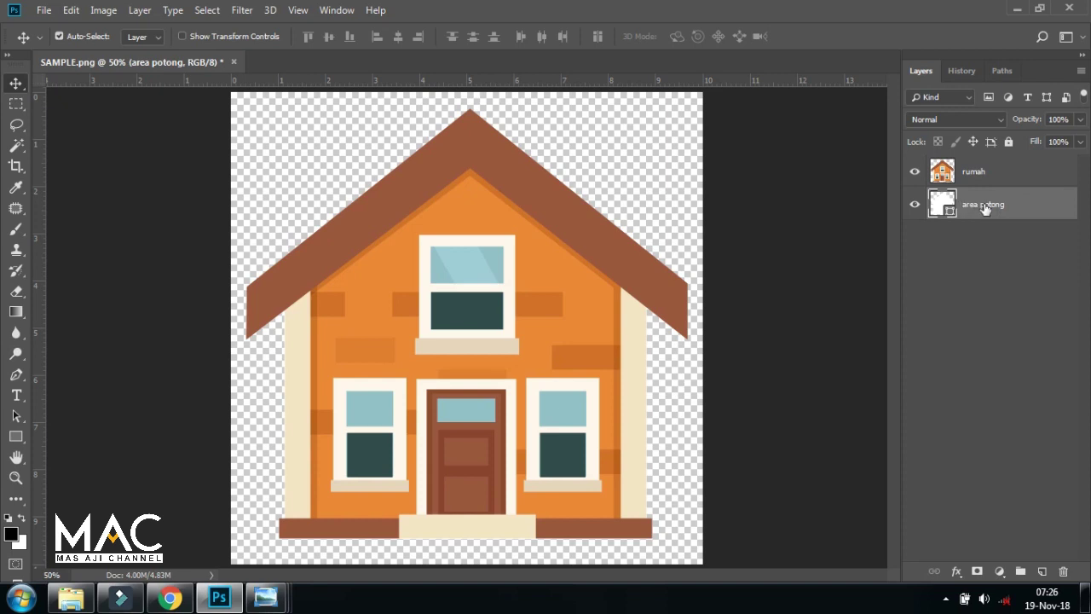
left_click(915, 172)
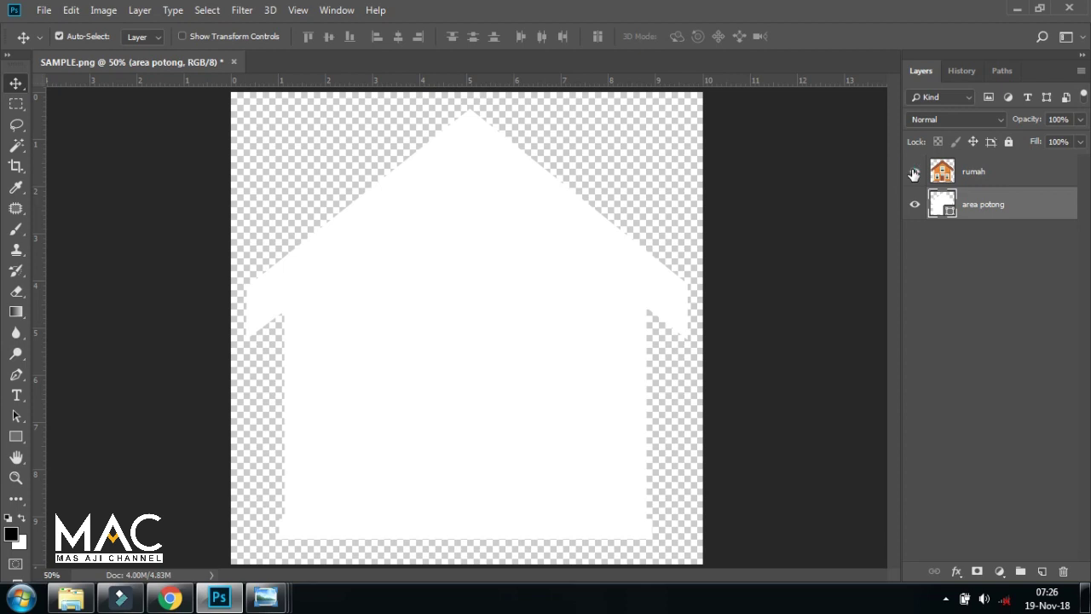
left_click(914, 172)
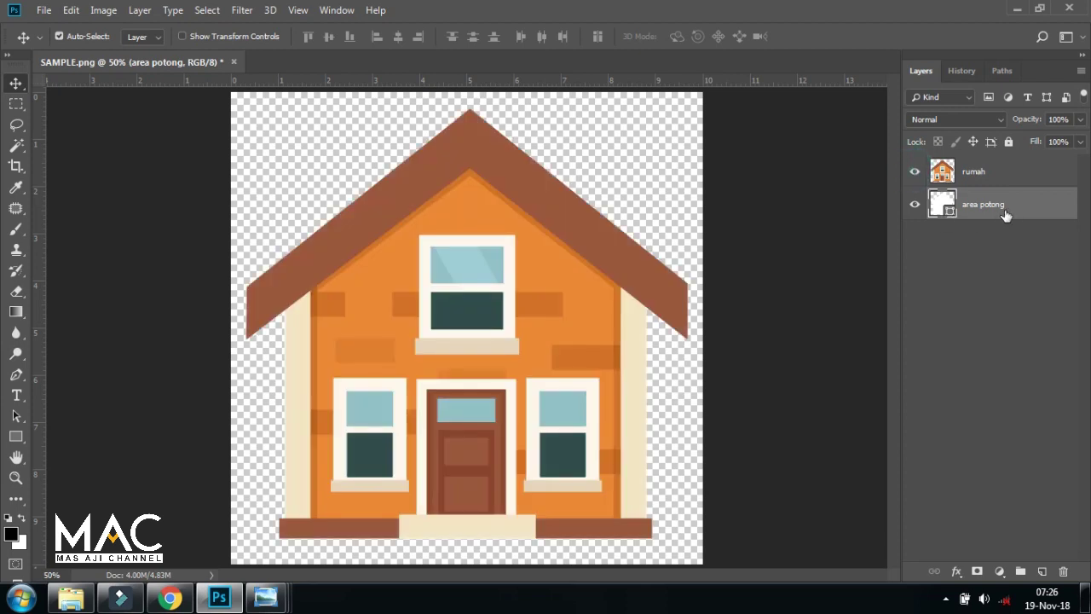
left_click(17, 435)
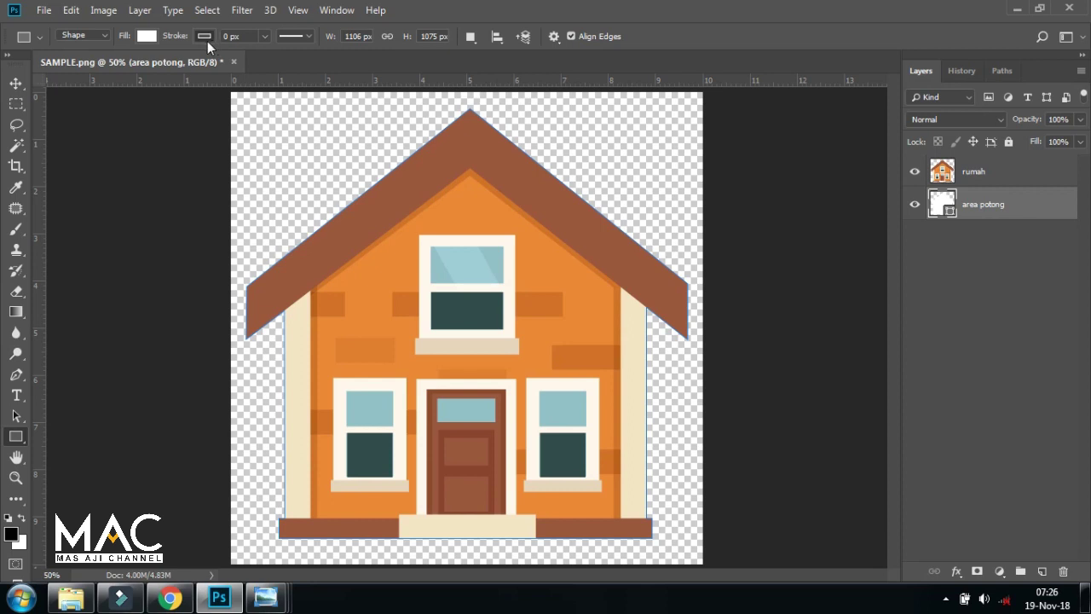
Give the white area potong shape a thin dark outline stroke and adjust its width.
left_click(264, 35)
left_click_drag(264, 53, 278, 53)
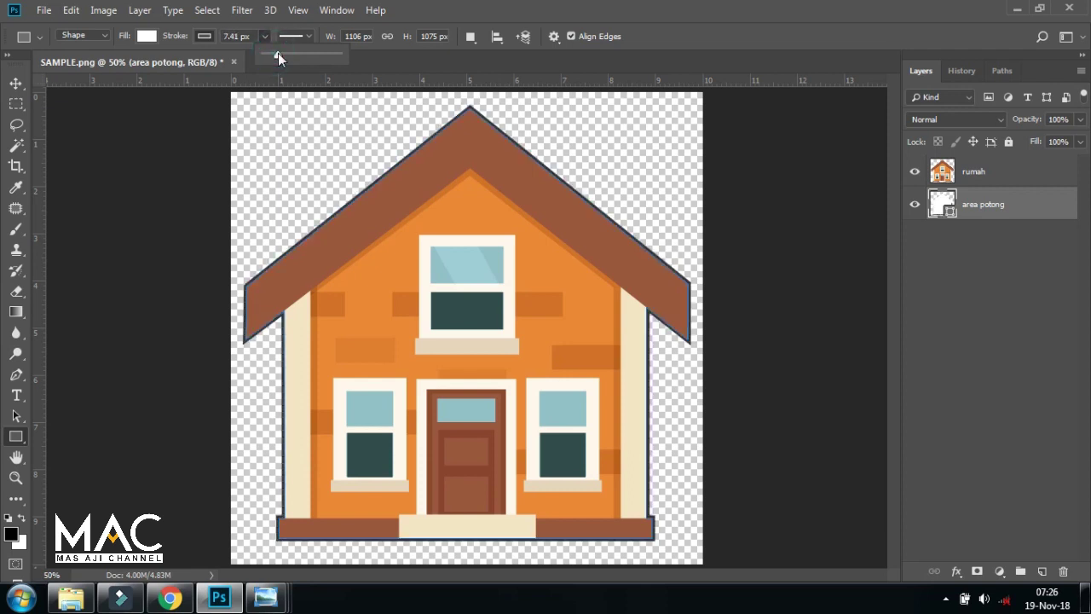
left_click(234, 37)
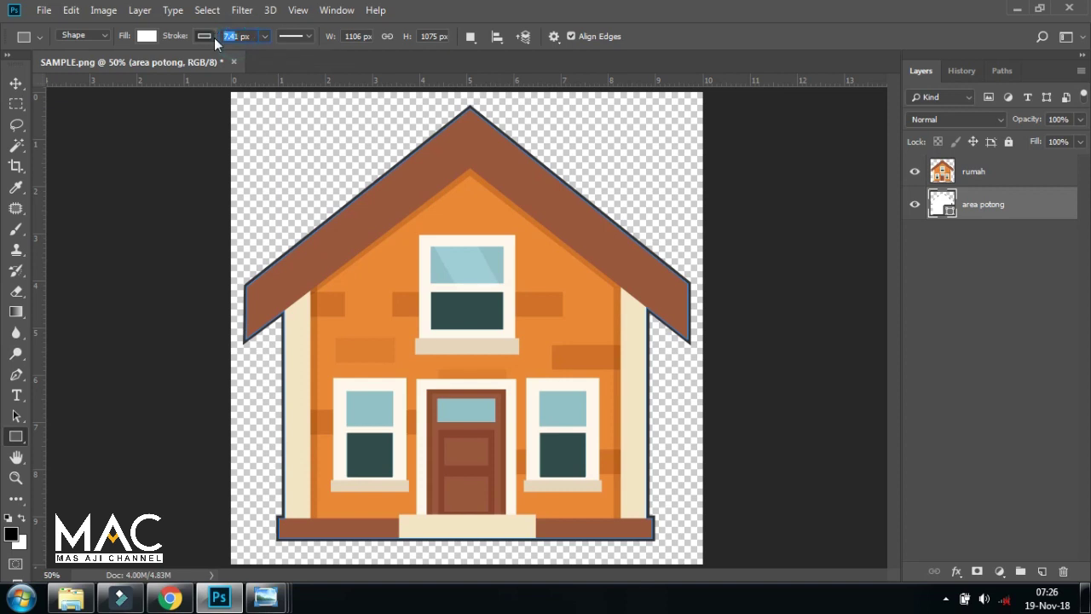
type("10")
key("Return")
left_click(309, 37)
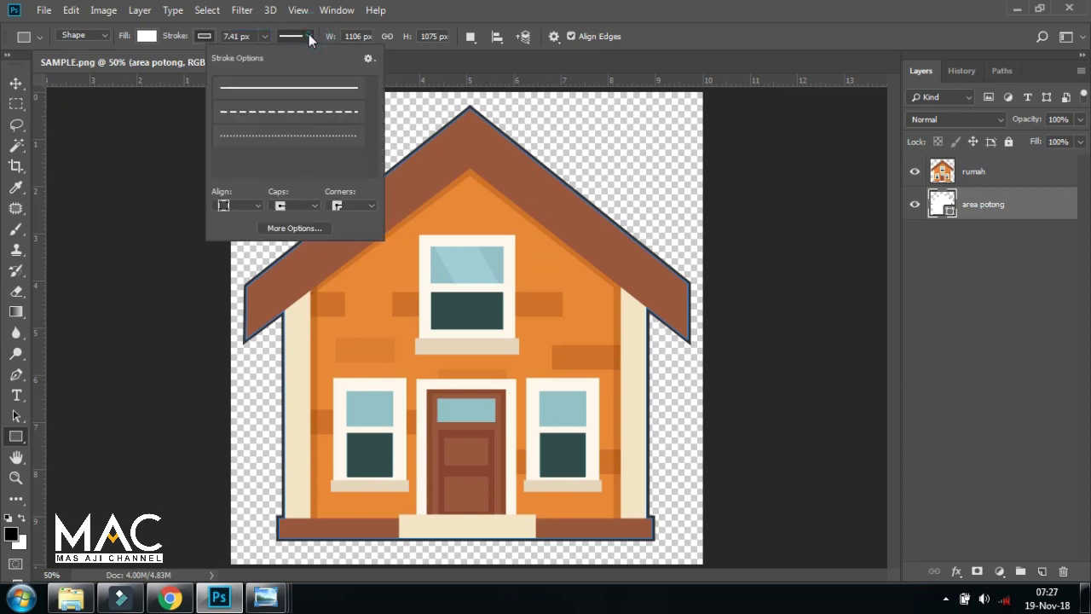
Set the stroke options to Outside alignment, Square caps and Miter corners.
left_click(295, 228)
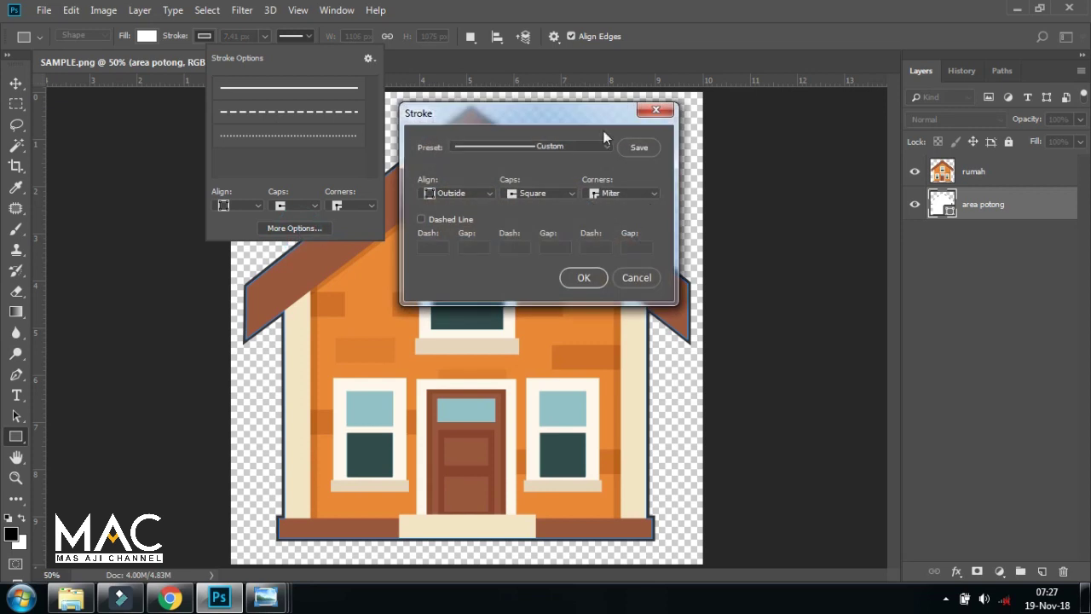
left_click_drag(509, 115, 559, 118)
left_click(540, 193)
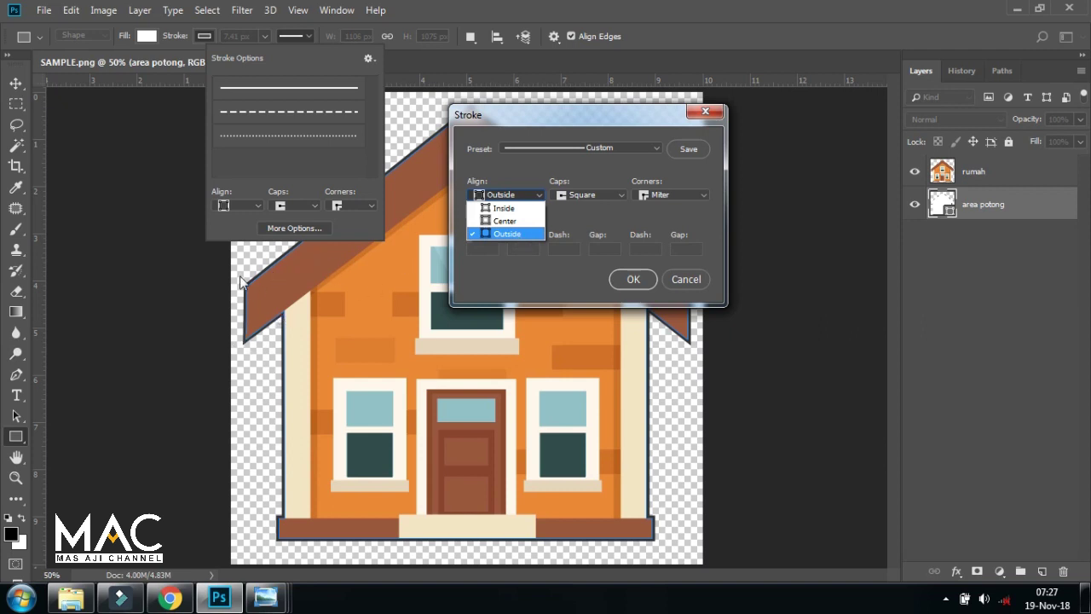
left_click(518, 234)
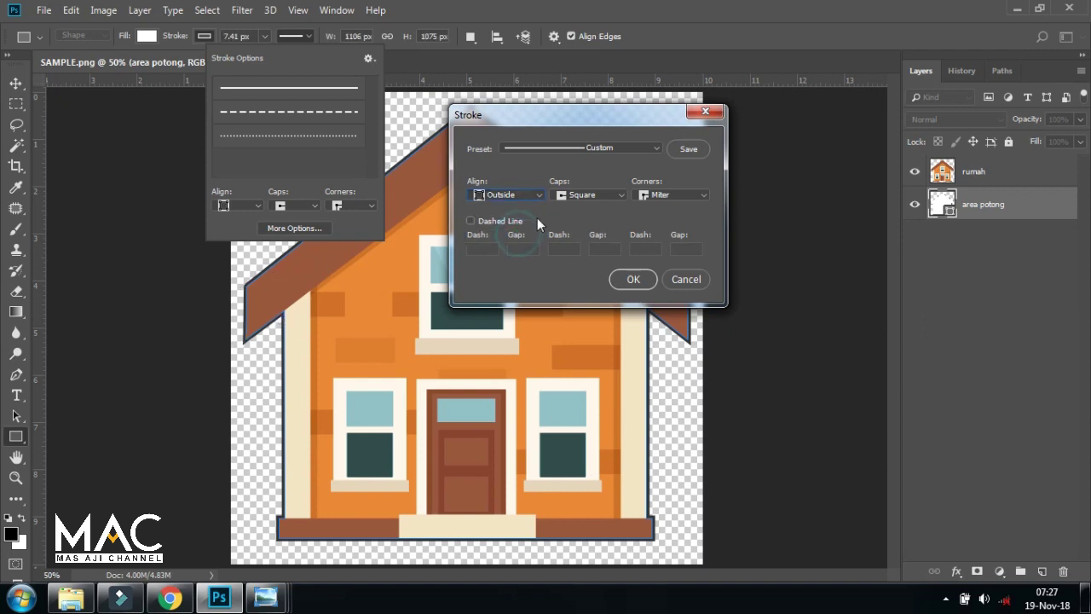
left_click(621, 195)
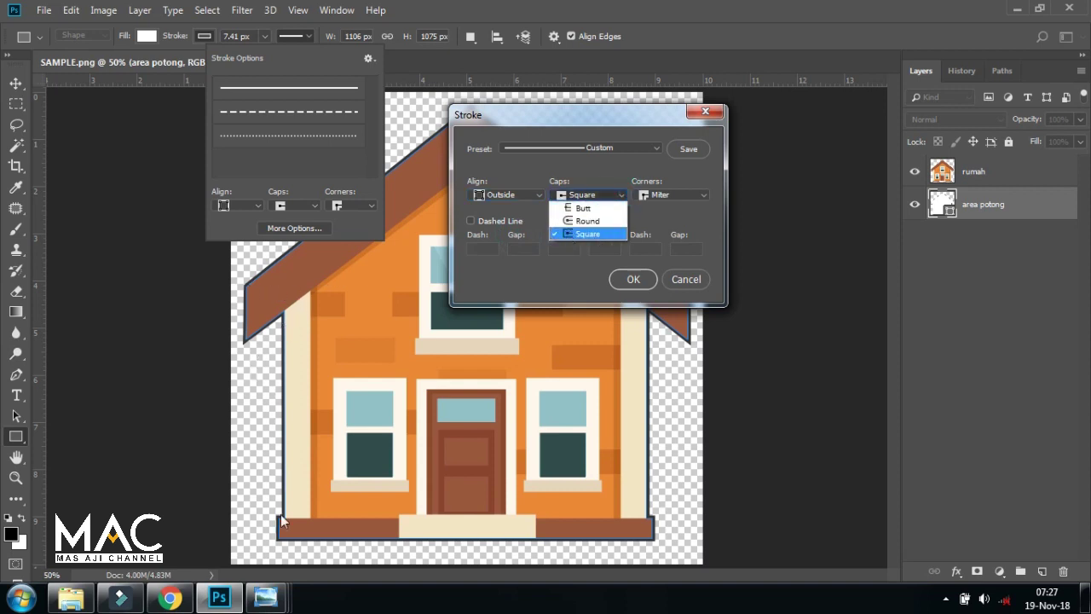
left_click(580, 232)
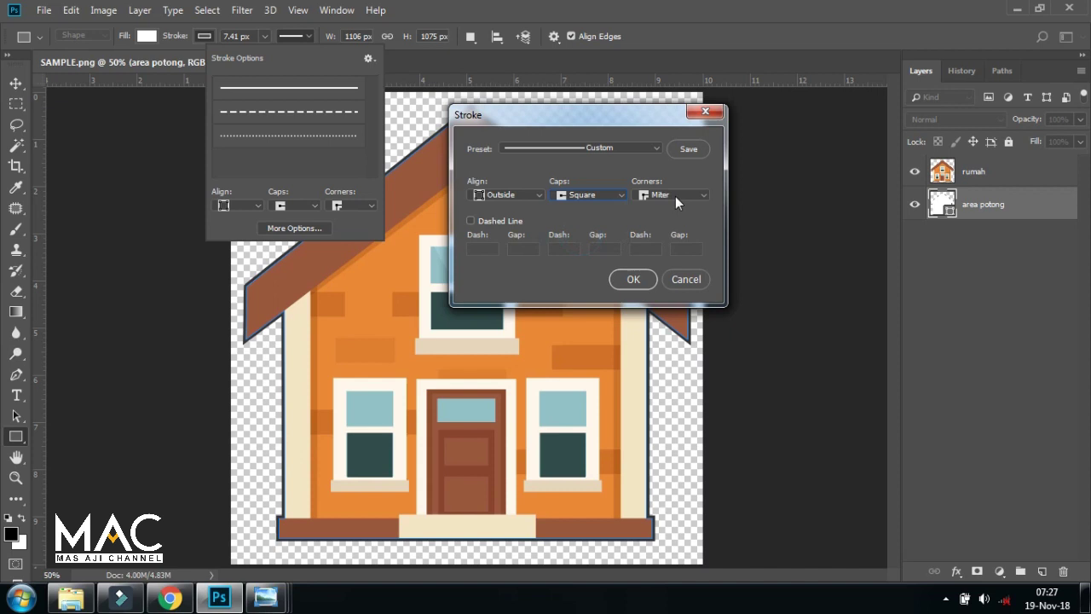
left_click(662, 207)
left_click(630, 280)
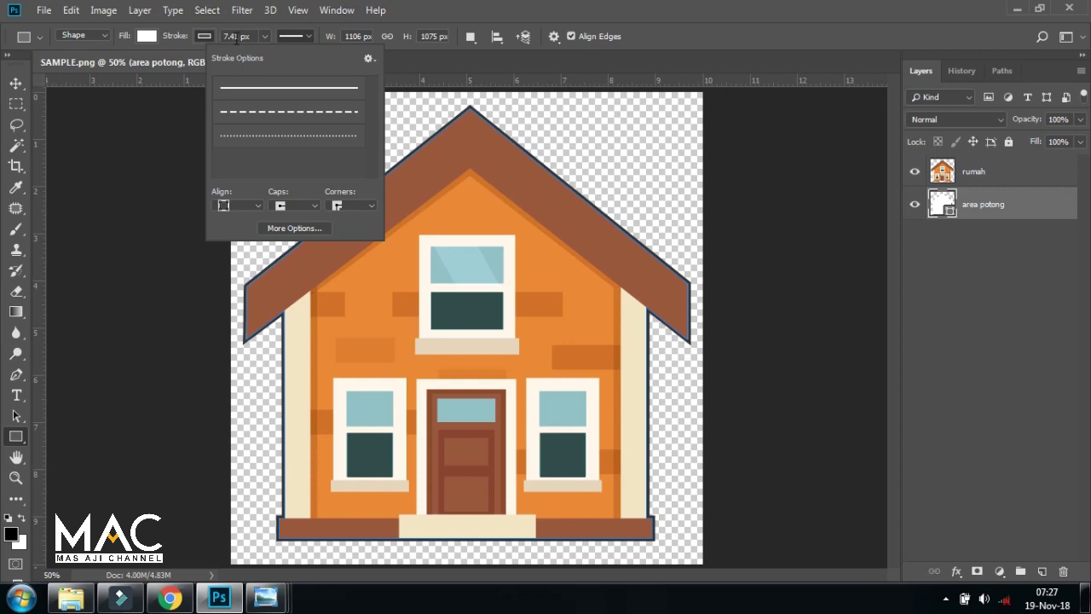
Set the area potong stroke width to 15 px.
left_click(236, 36)
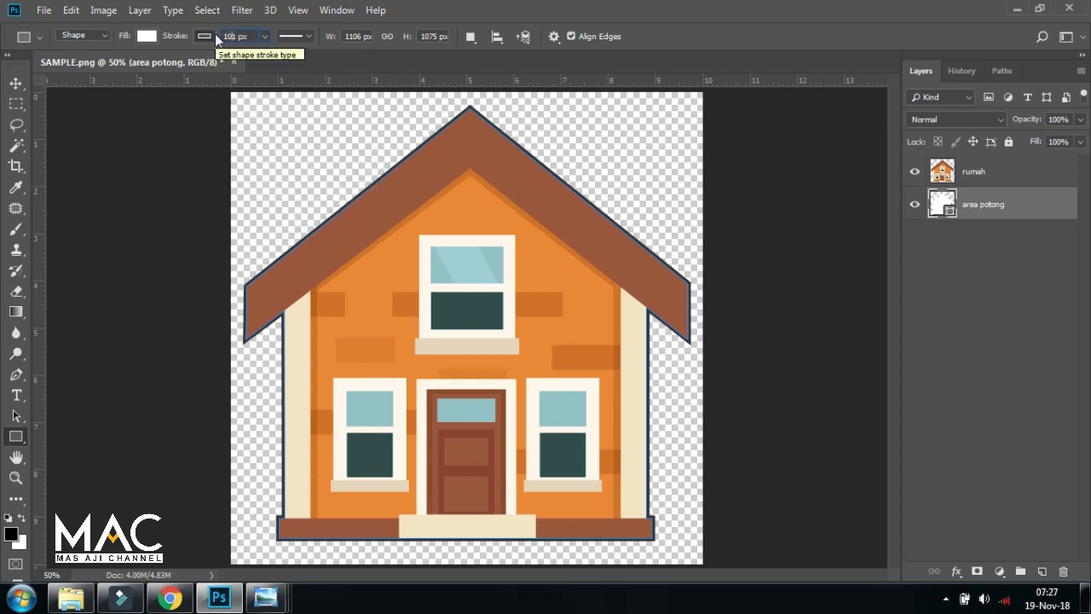
type("01")
key("Return")
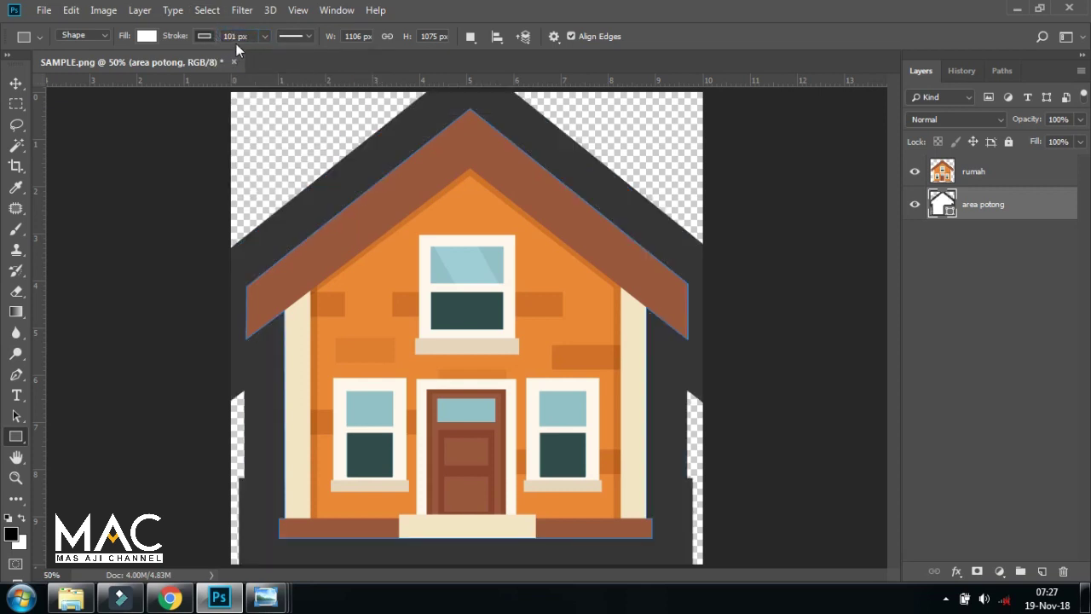
left_click(236, 37)
key("BackSpace")
type("5")
key("Return")
left_click(234, 37)
key("BackSpace")
key("Return")
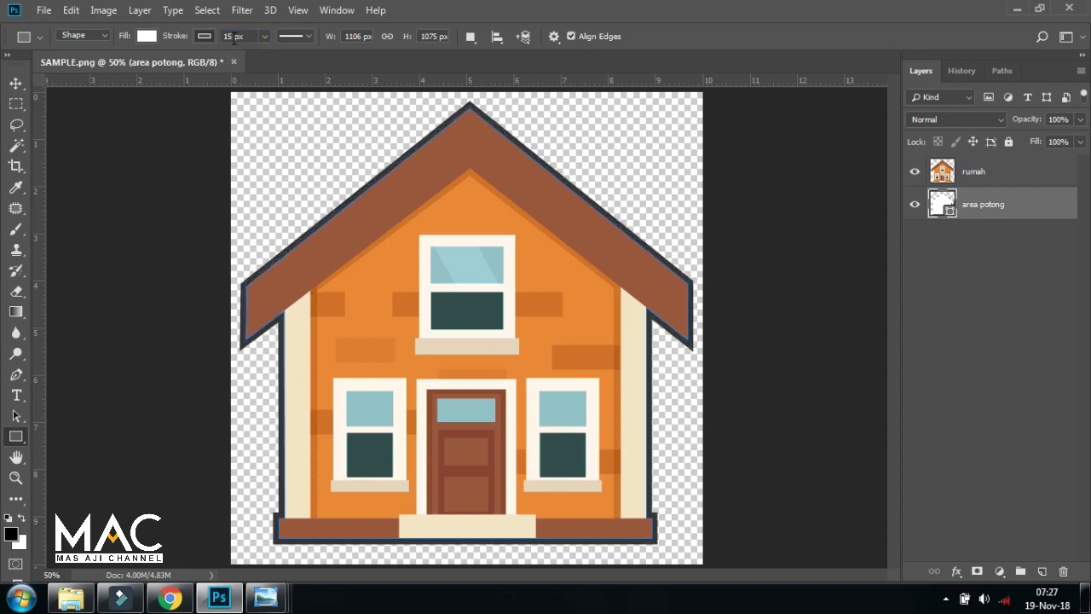
Hide the rumah house layer so the white outlined shape shows alone.
left_click(16, 84)
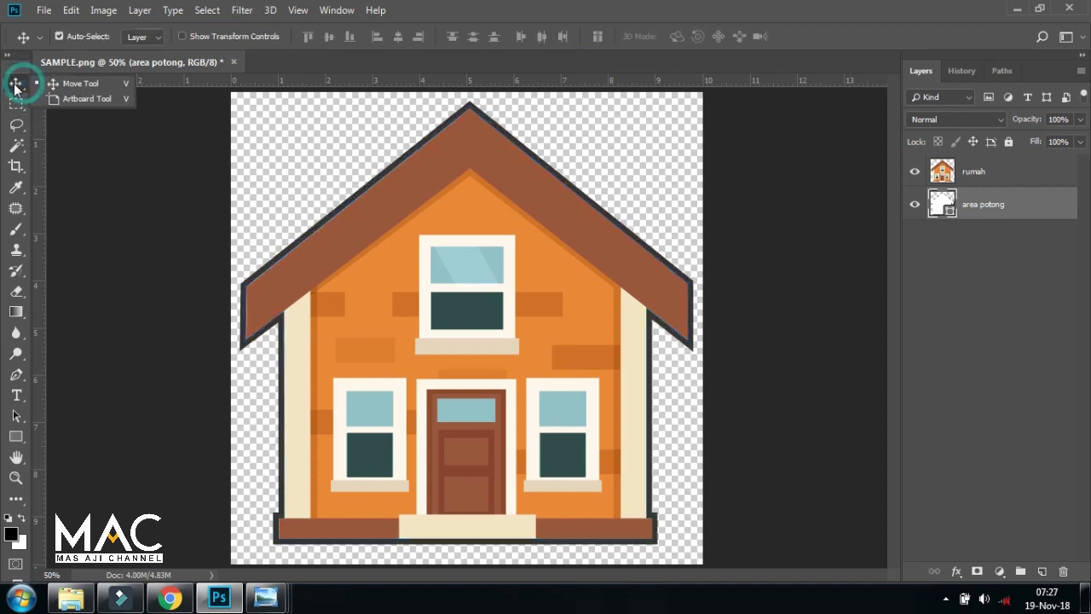
left_click(987, 178)
left_click(989, 213)
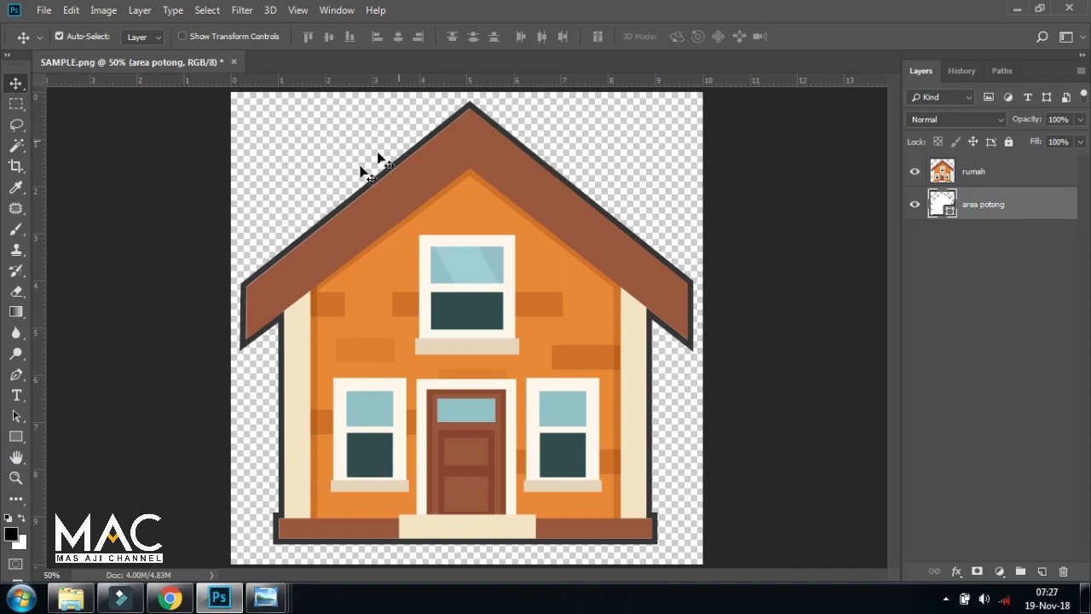
left_click(916, 171)
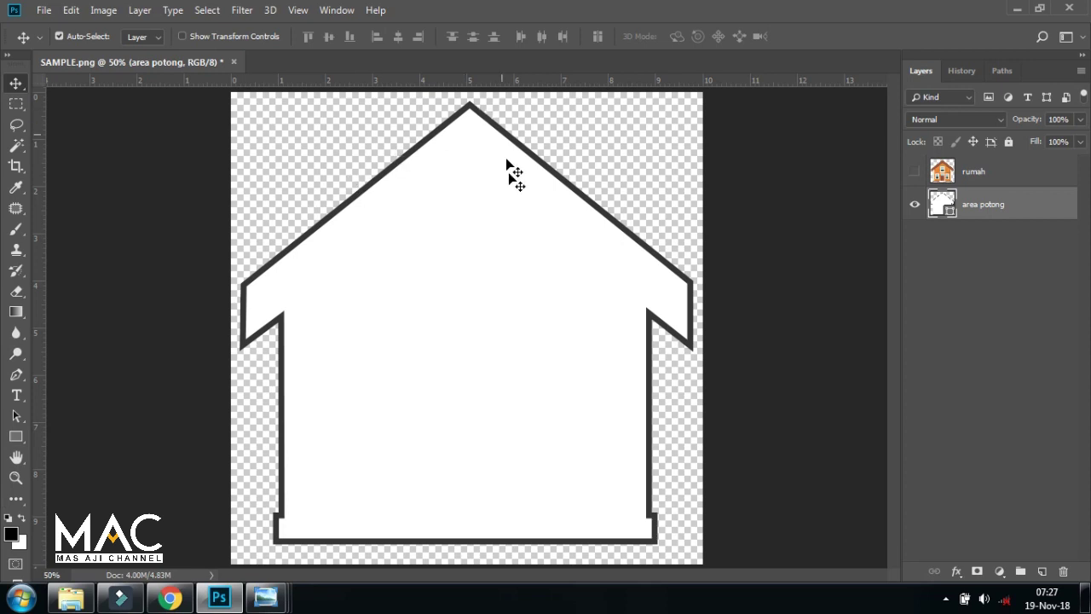
left_click(16, 436)
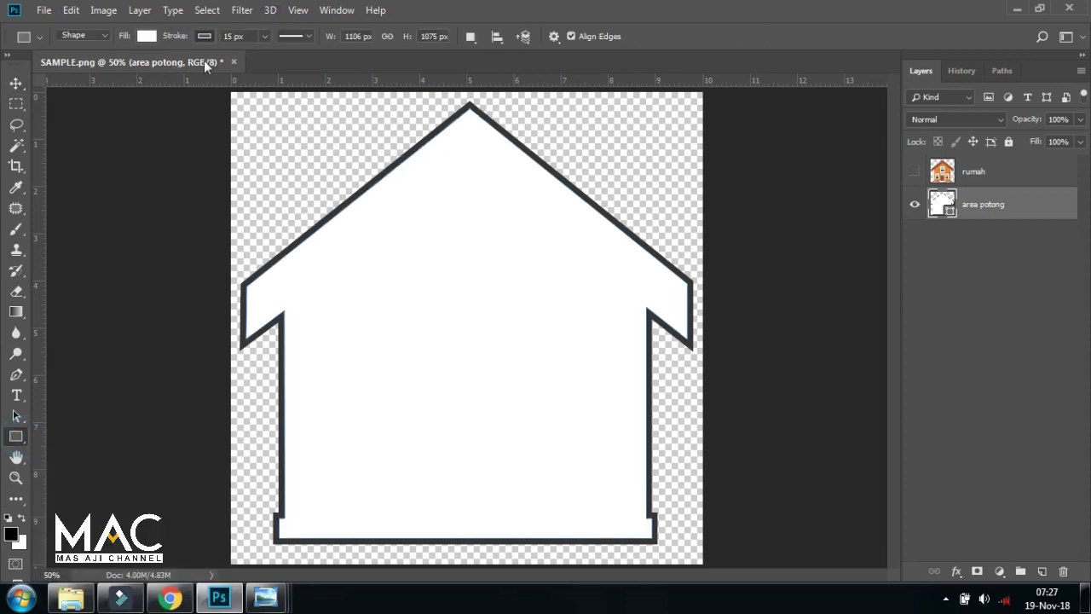
Change the area potong stroke colour to white and show the rumah house layer again.
left_click(197, 39)
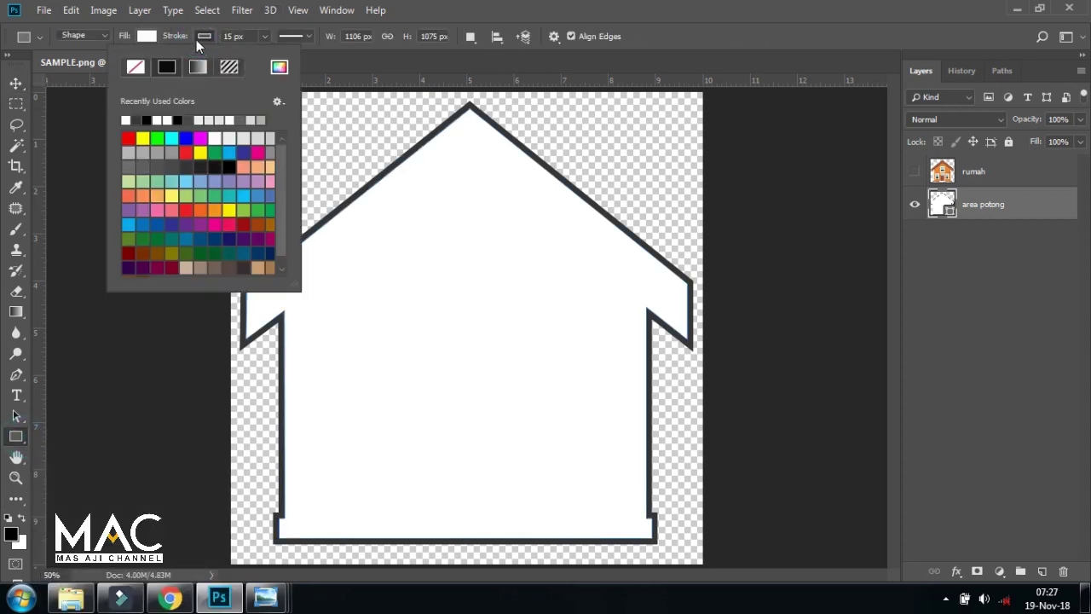
left_click(161, 119)
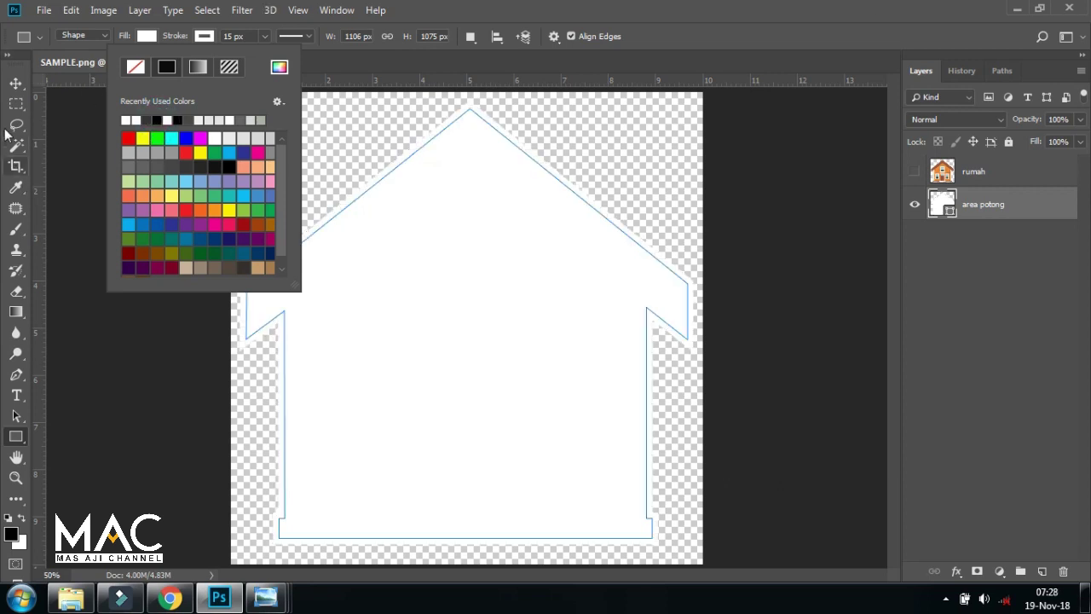
left_click(16, 83)
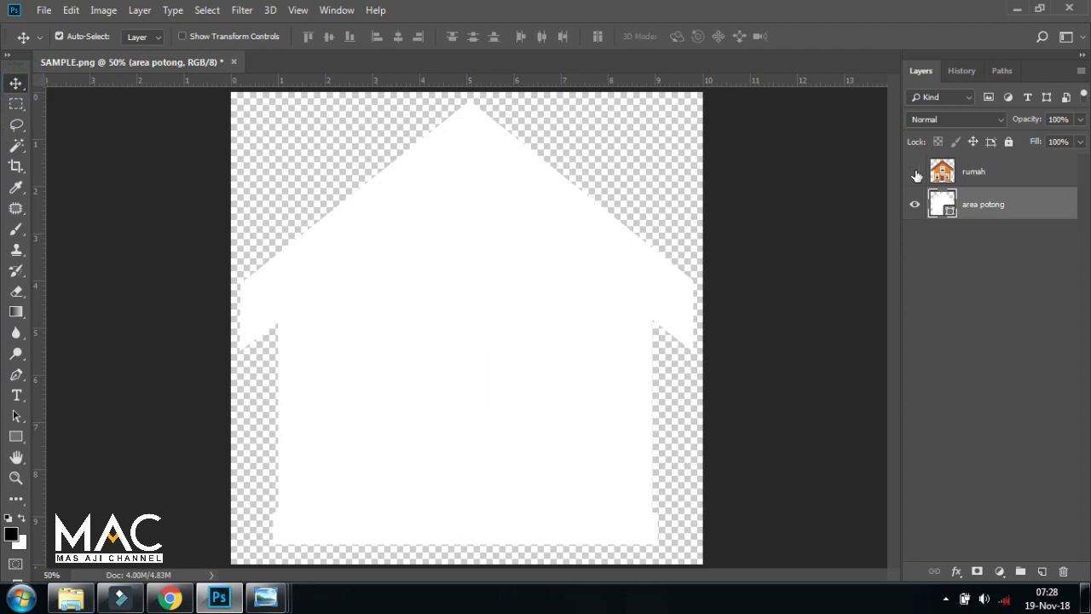
left_click(915, 171)
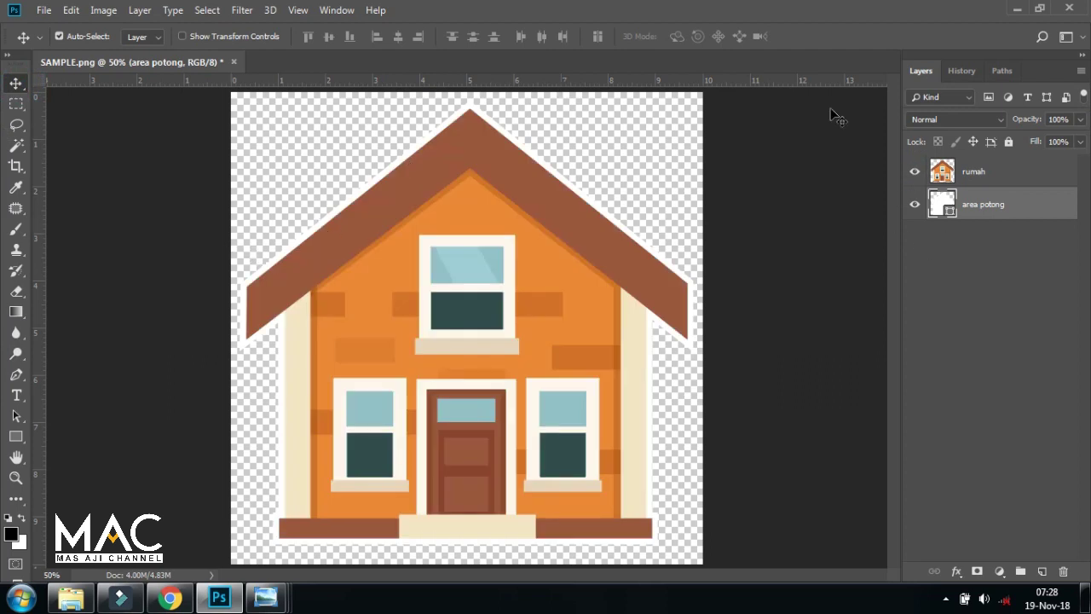
Convert area potong to a smart object and add a 1 px black Outside Stroke effect.
right_click(990, 208)
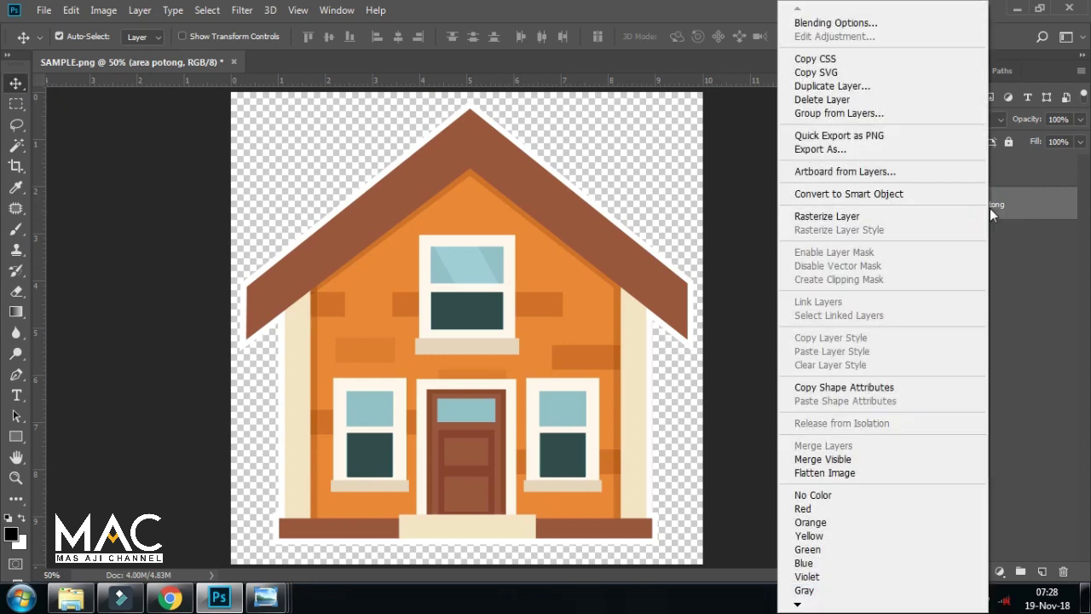
left_click(908, 204)
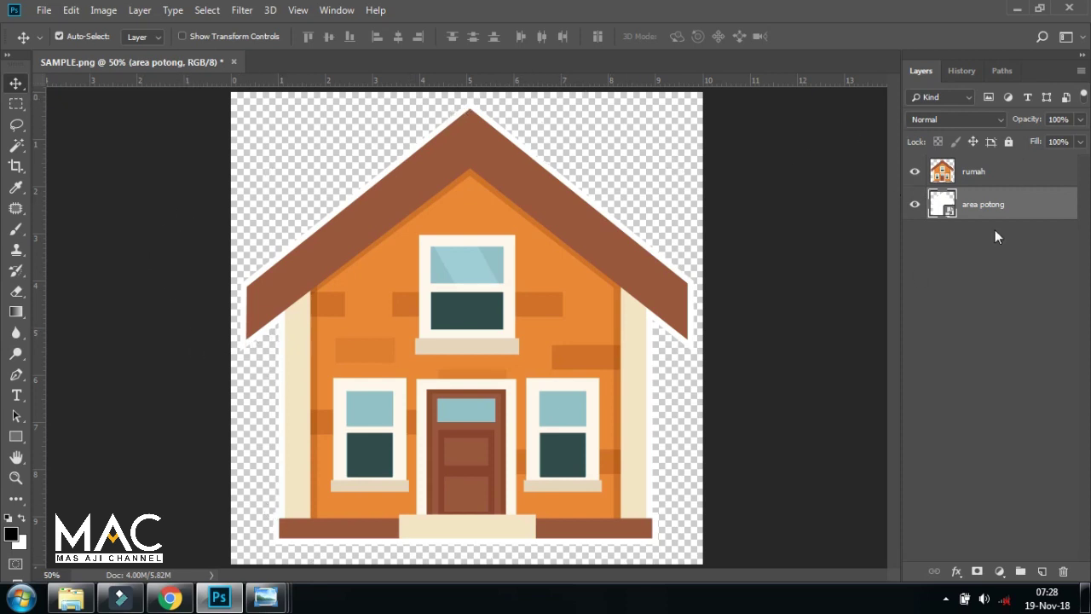
left_click(957, 572)
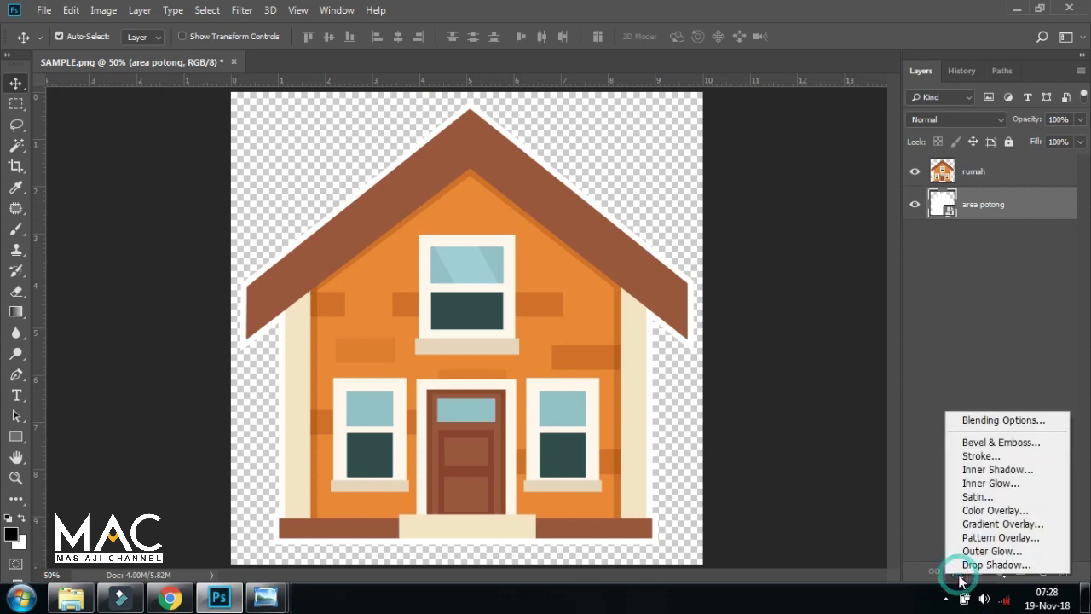
left_click(977, 456)
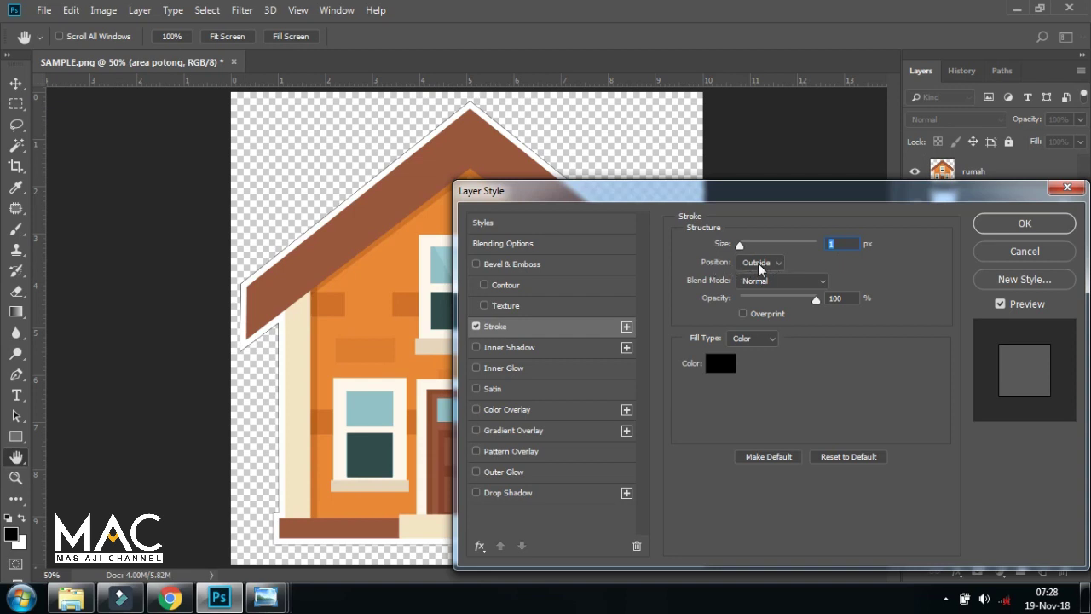
left_click(1019, 223)
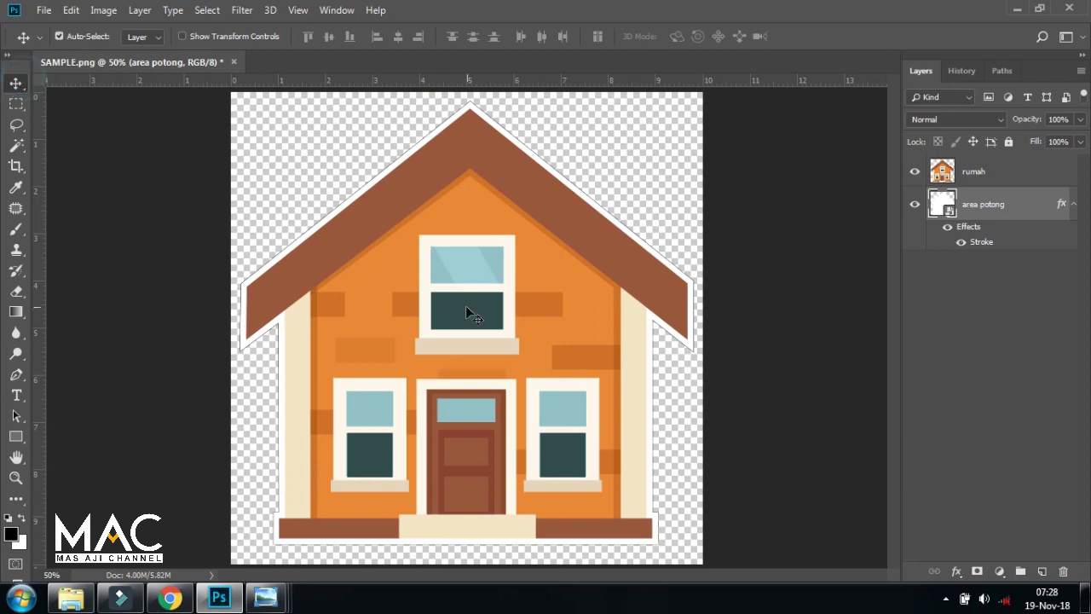
Inspect the white shape's outline with rumah hidden, then show rumah again.
scroll(384, 340, "up", 1)
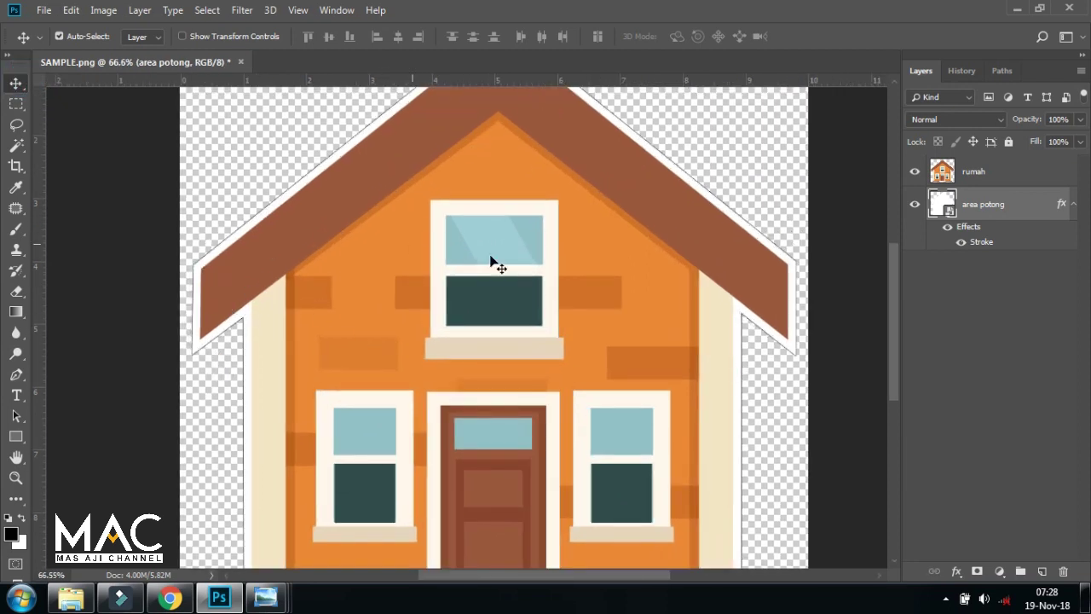
mouse_move(504, 369)
left_mouse_down()
mouse_move(499, 280)
mouse_move(520, 369)
left_mouse_up()
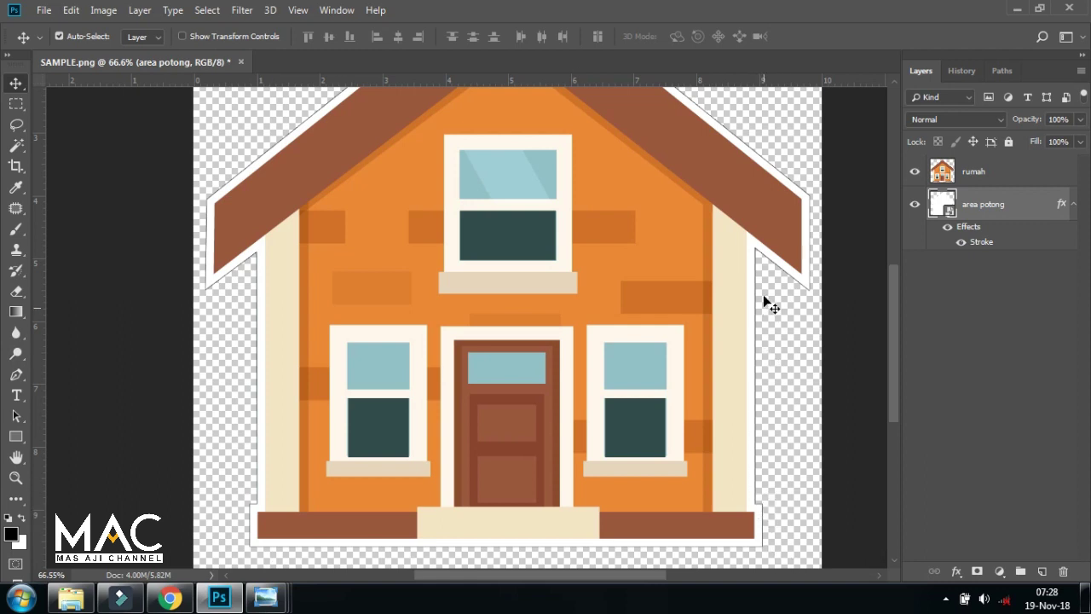
left_click(915, 172)
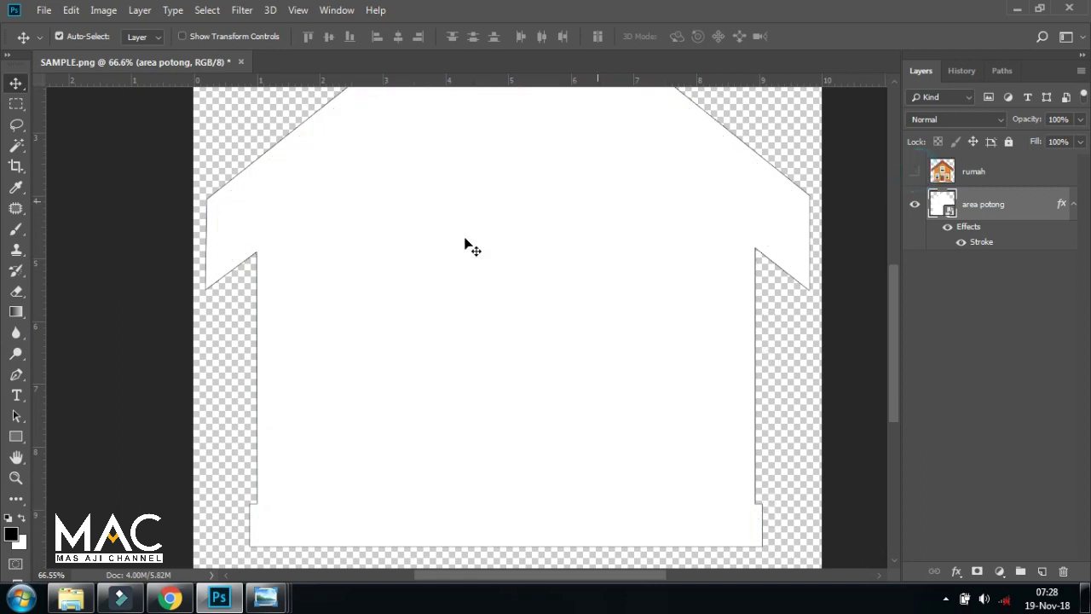
left_click_drag(426, 358, 377, 227)
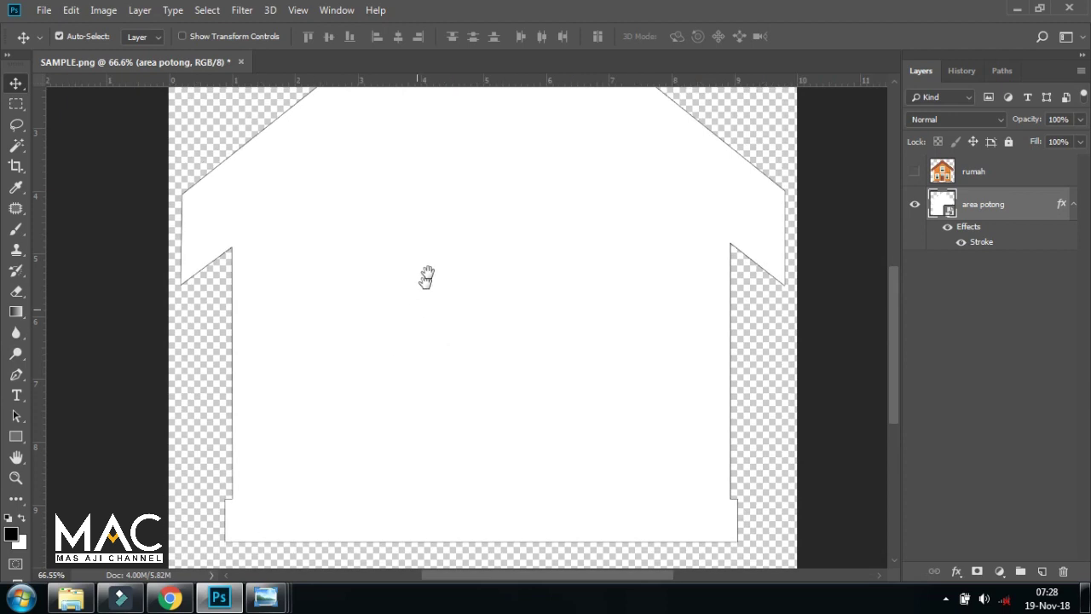
left_click_drag(427, 276, 461, 415)
left_click(915, 172)
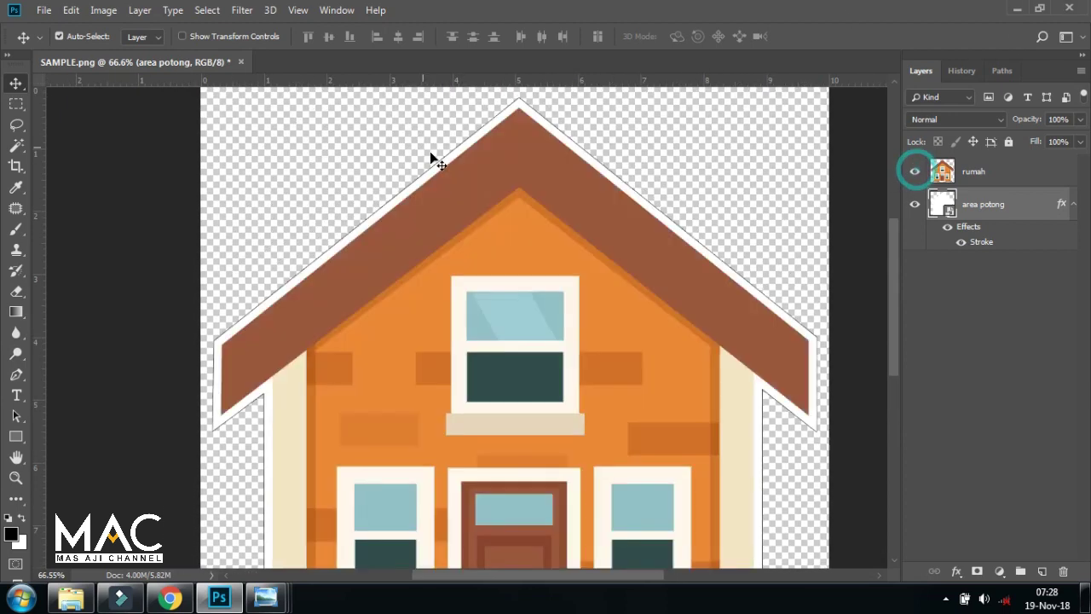
Pan and zoom to review the whole house over its outlined white border.
left_click_drag(547, 381, 522, 254)
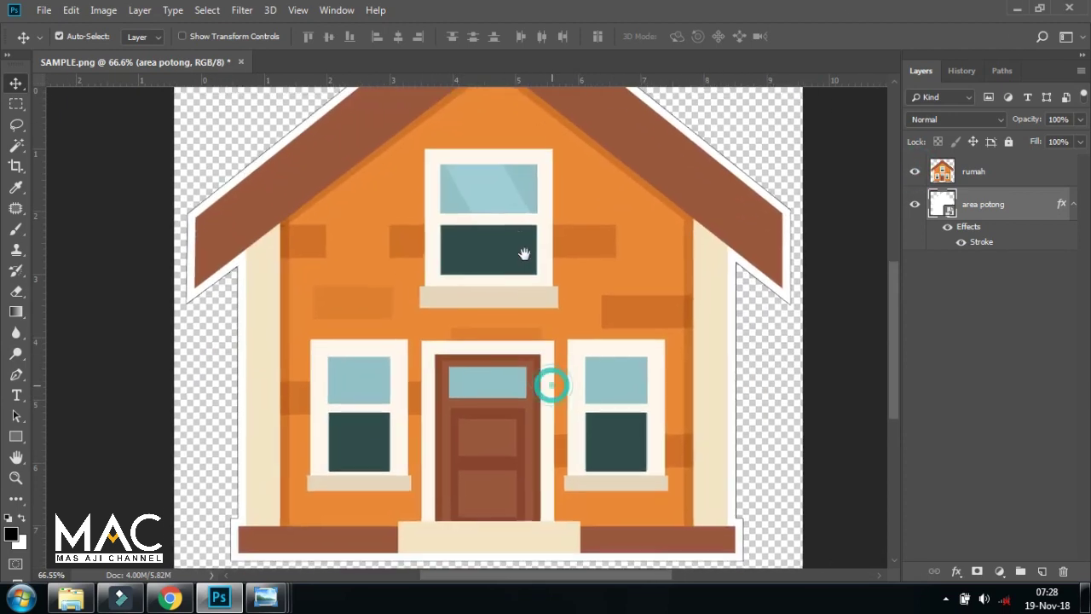
left_click_drag(550, 345, 547, 362)
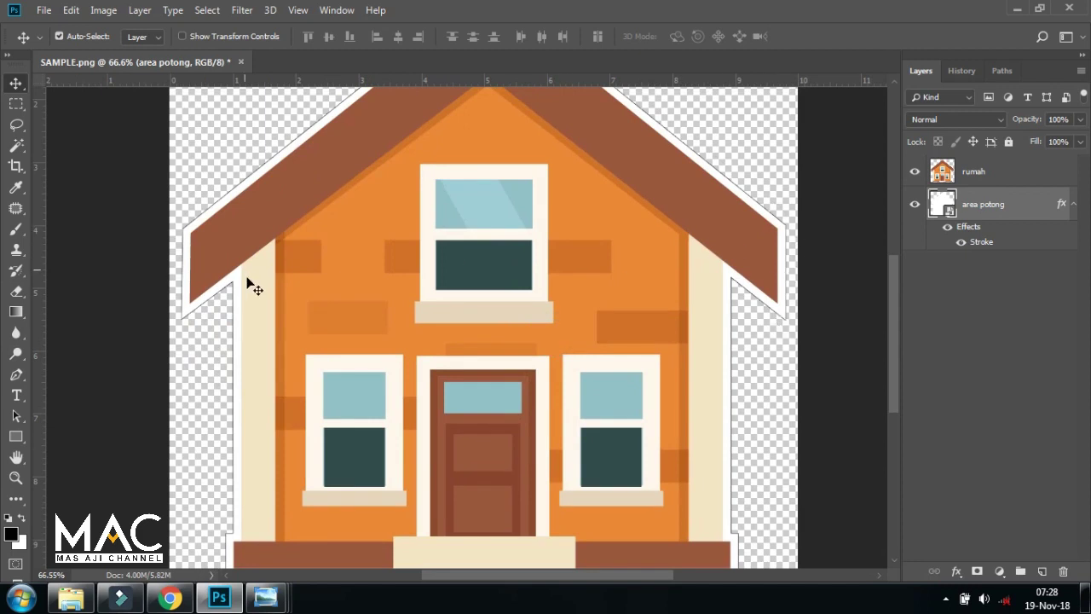
mouse_move(484, 220)
left_mouse_down()
mouse_move(502, 360)
mouse_move(497, 253)
mouse_move(533, 472)
left_mouse_up()
scroll(504, 368, "down", 5)
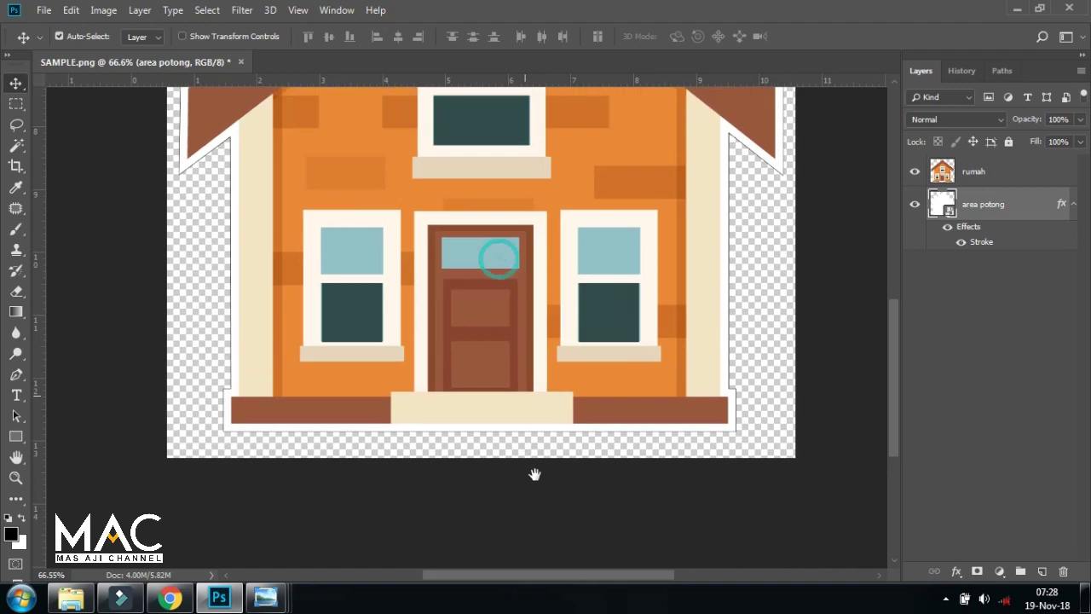
scroll(513, 401, "down", 1)
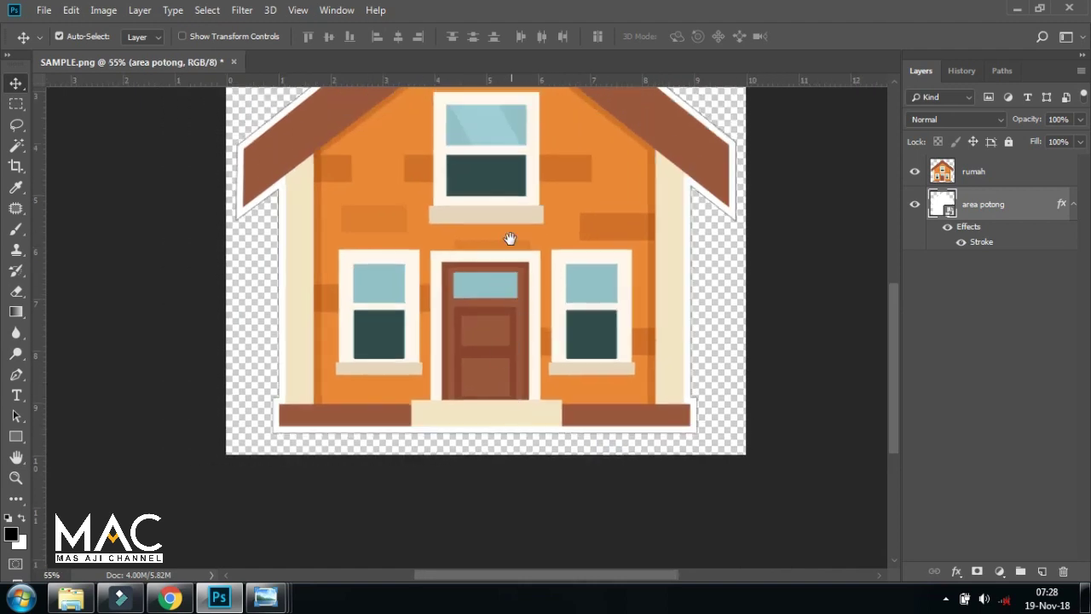
left_click_drag(509, 238, 512, 306)
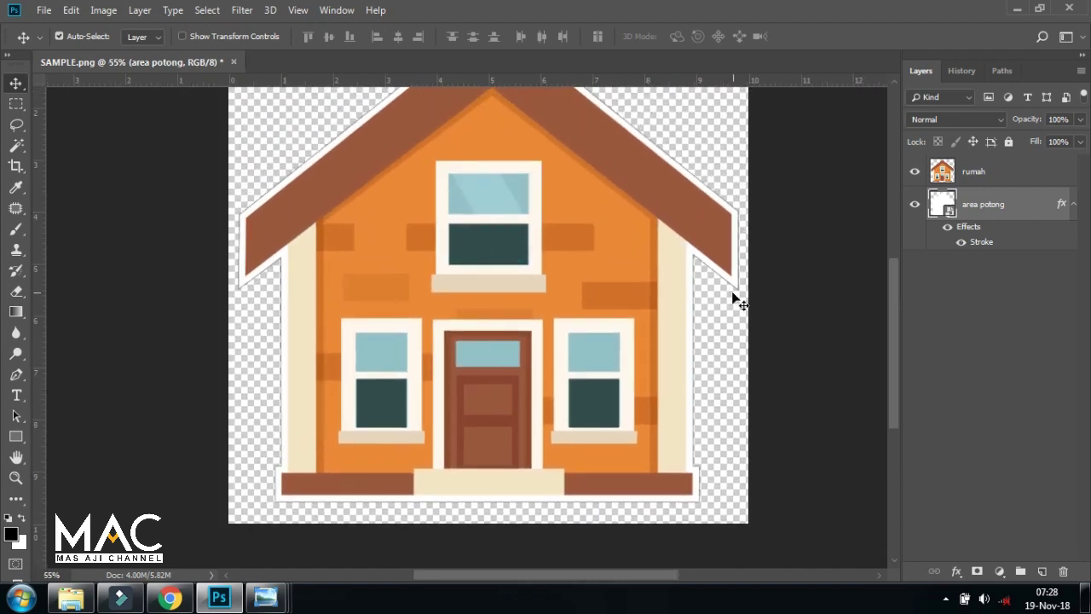
scroll(456, 320, "up", 3)
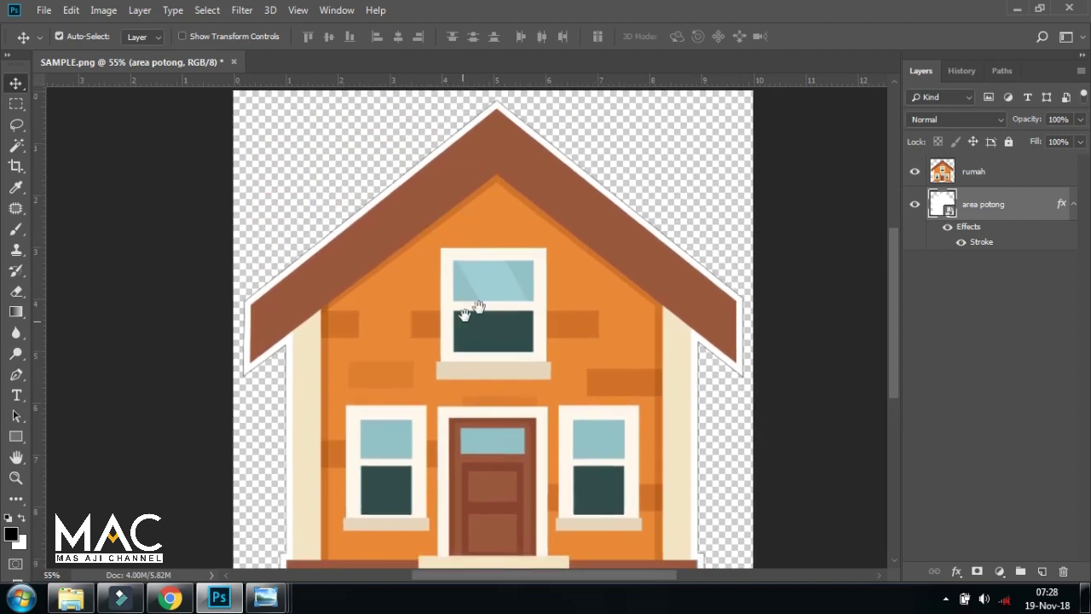
Save the artwork as a PNG named 'sample area potong'.
left_click(45, 10)
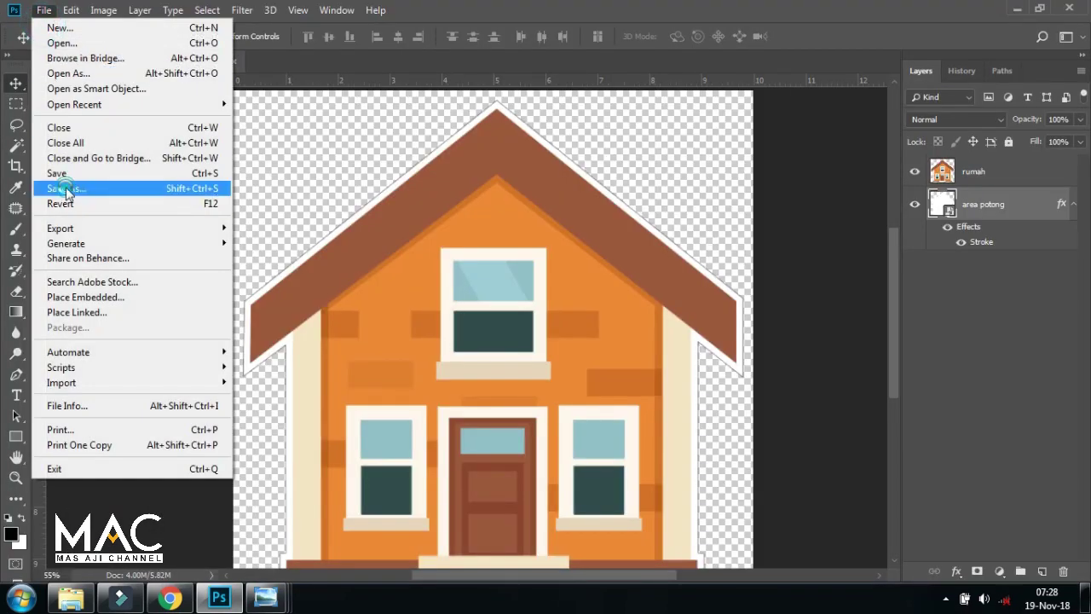
left_click(66, 186)
left_click(222, 323)
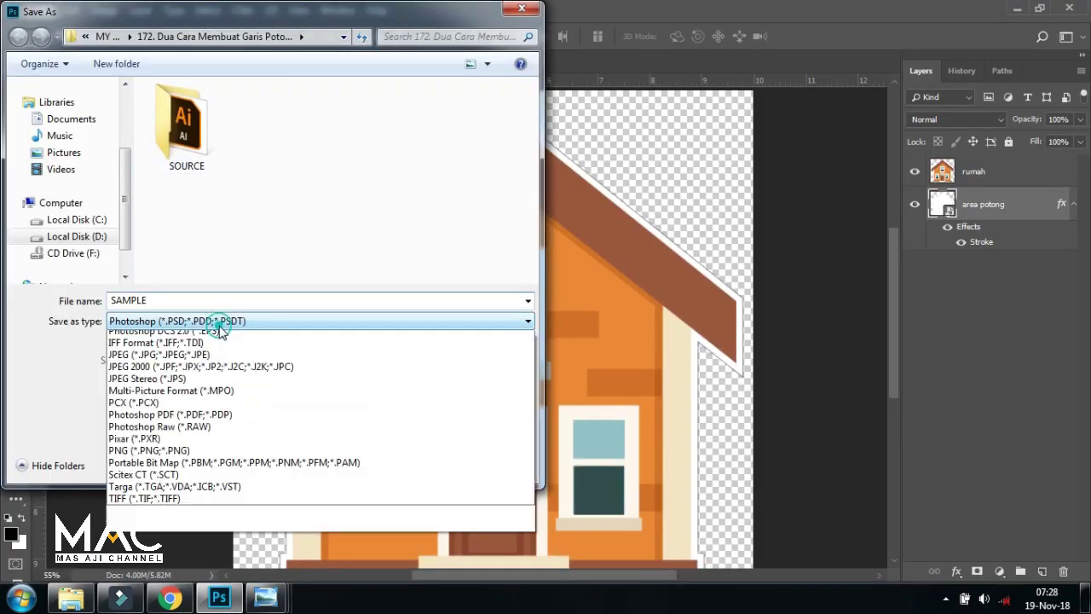
left_click(141, 543)
double_click(175, 298)
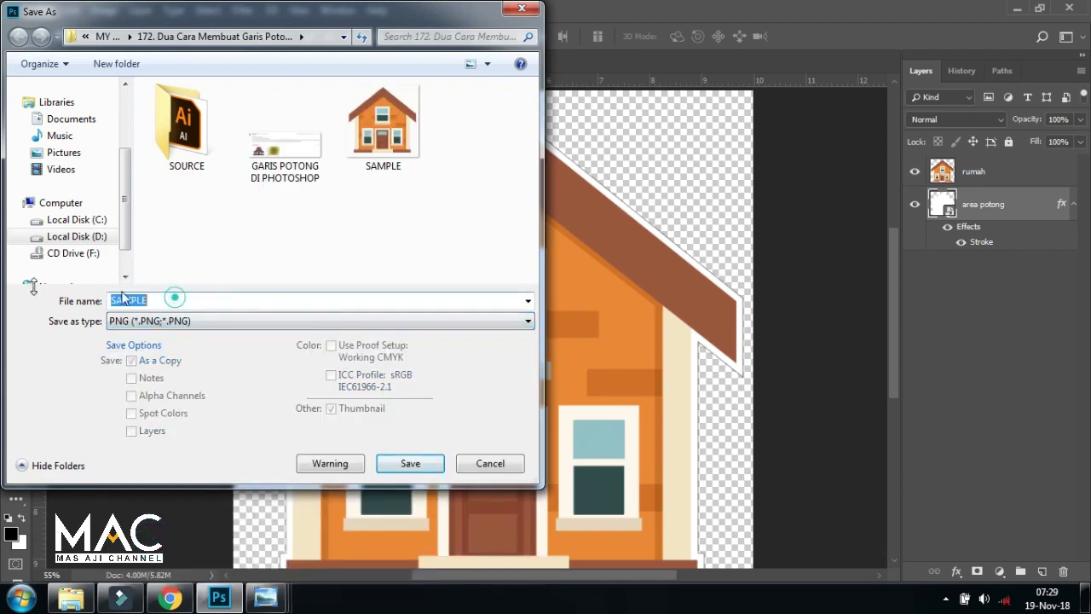
key("BackSpace")
type("sample area potong")
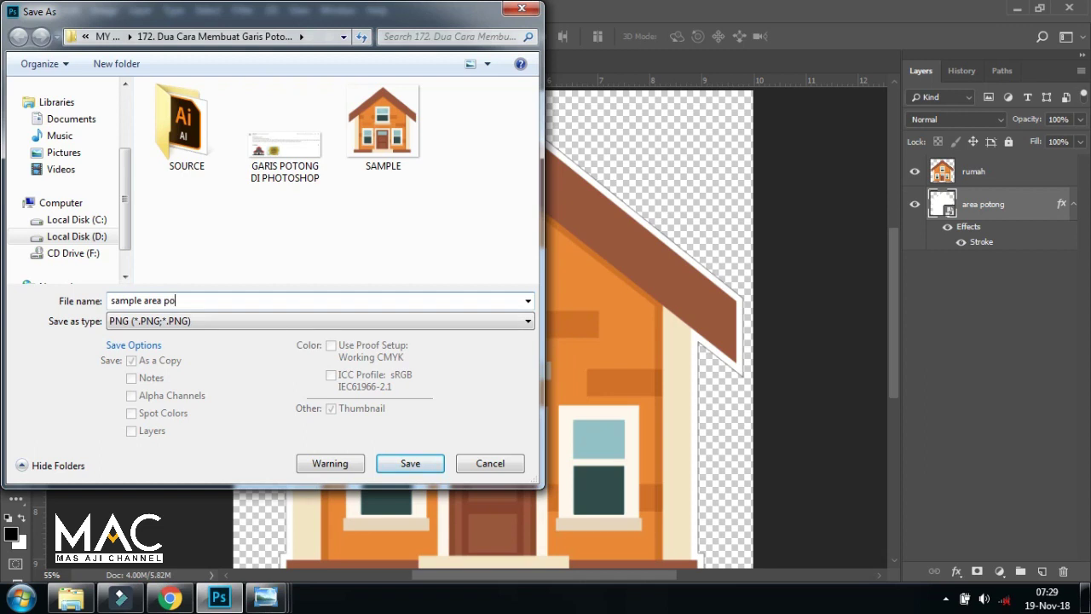
left_click(401, 465)
left_click(629, 163)
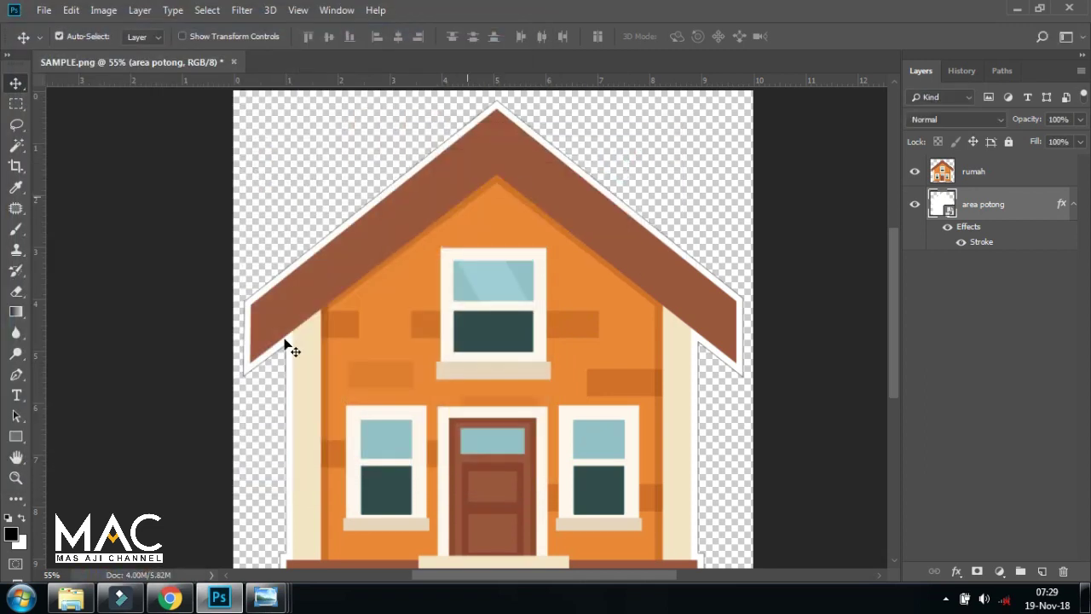
Open the saved sample area potong PNG from the project folder in Photo Viewer.
left_click(72, 596)
left_click(731, 329)
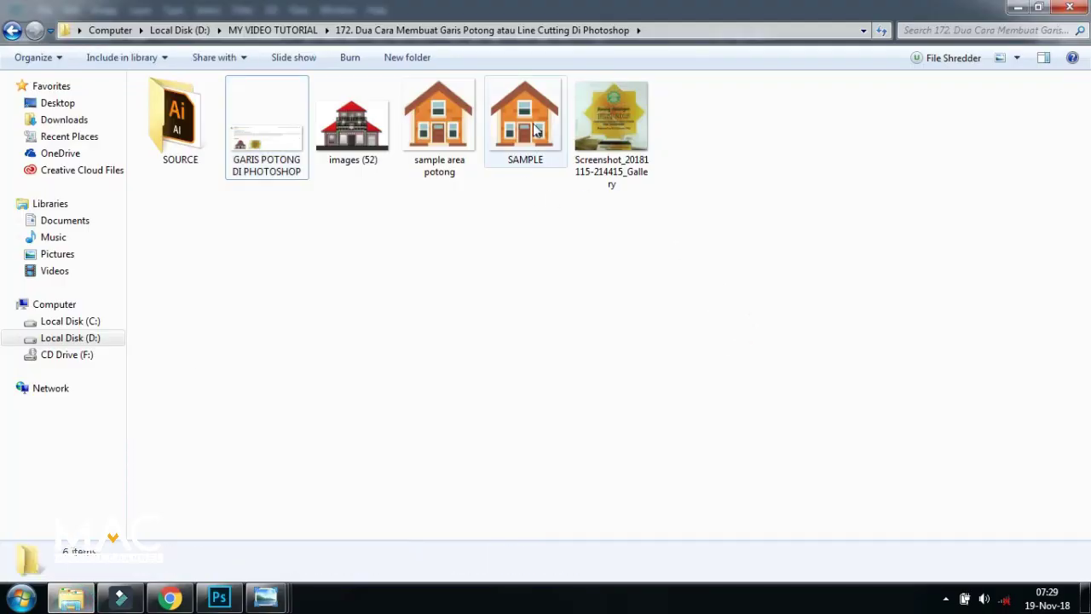
double_click(439, 118)
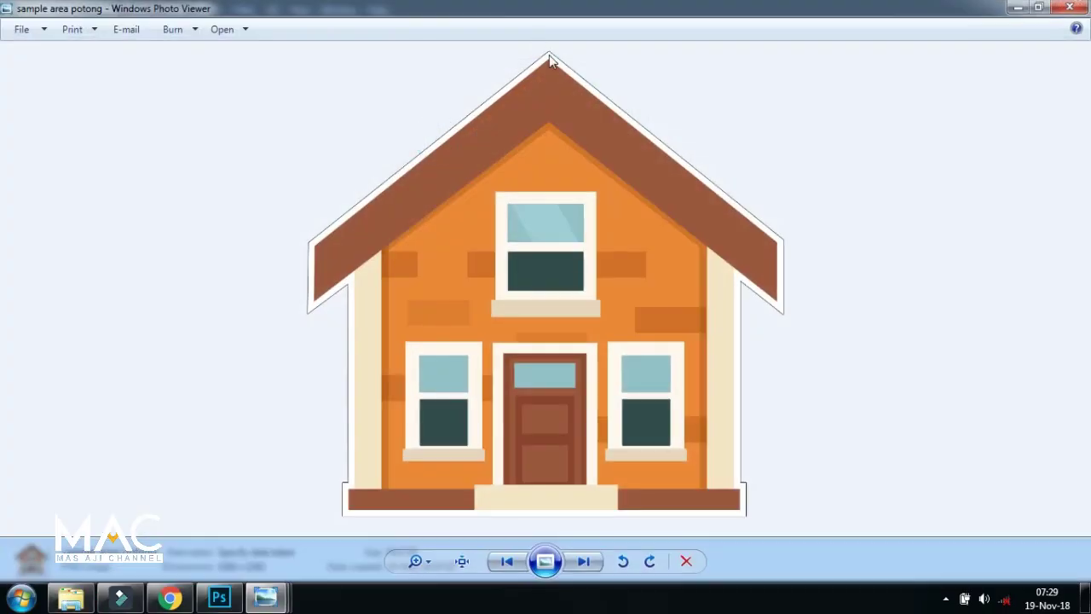
View the original SAMPLE and the GARIS POTONG DI PHOTOSHOP screenshot, closing each.
left_click(583, 561)
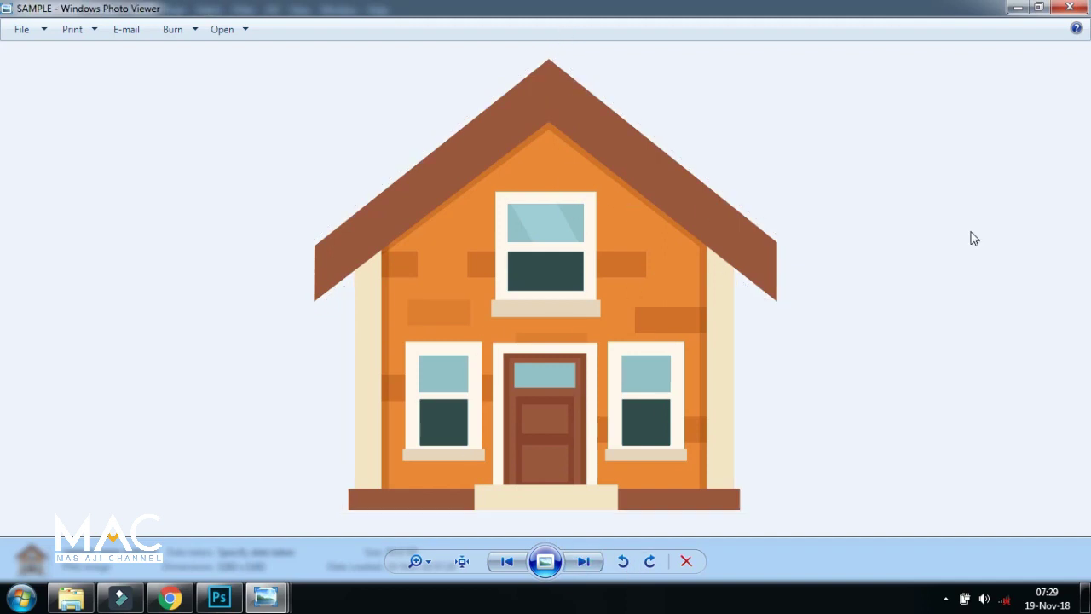
left_click(1070, 7)
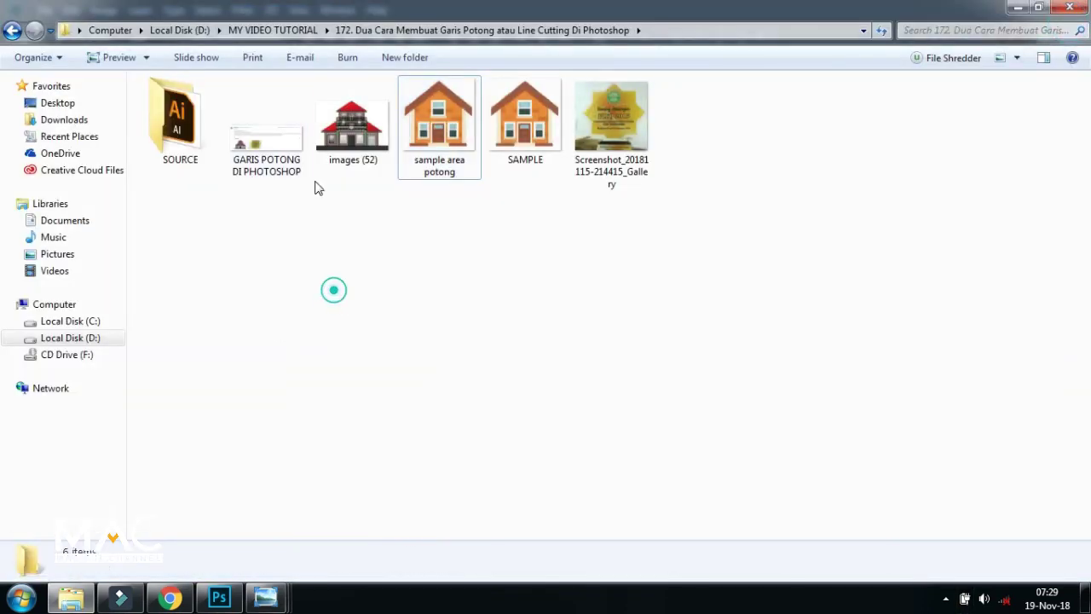
left_click(290, 152)
double_click(290, 152)
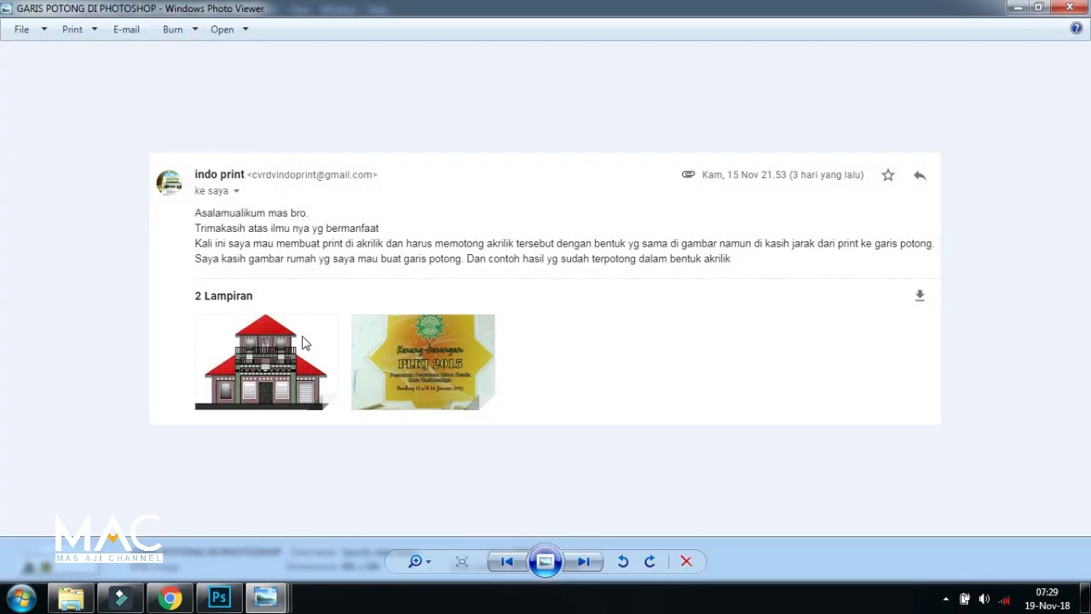
left_click(1069, 7)
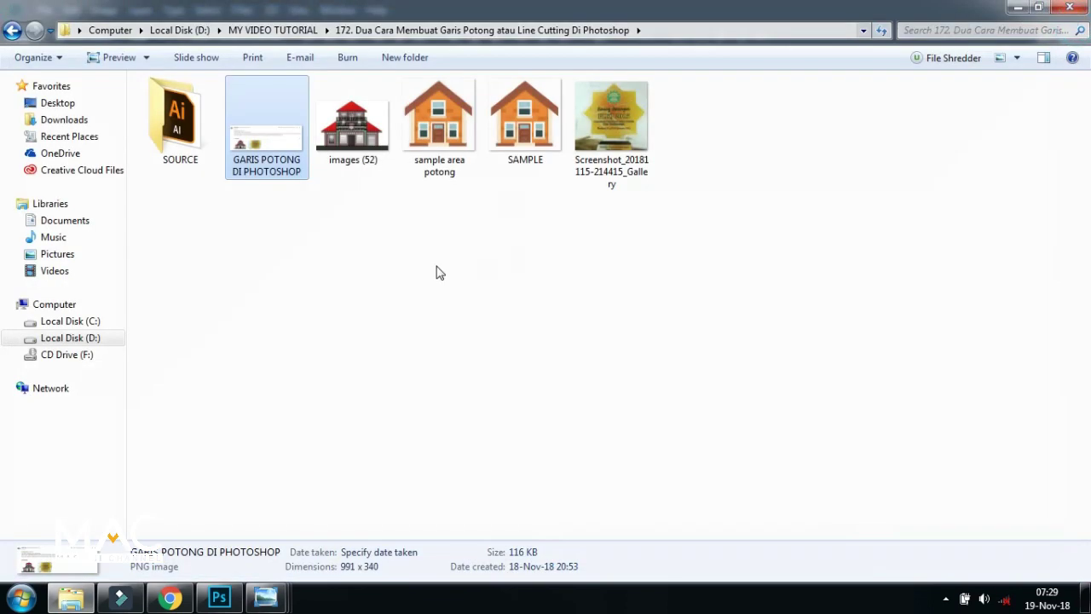
Look over the images (52) reference house twice, then open the original SAMPLE image.
double_click(341, 153)
scroll(540, 299, "up", 3)
scroll(540, 298, "up", 2)
scroll(531, 363, "down", 4)
scroll(533, 367, "up", 1)
scroll(533, 367, "down", 3)
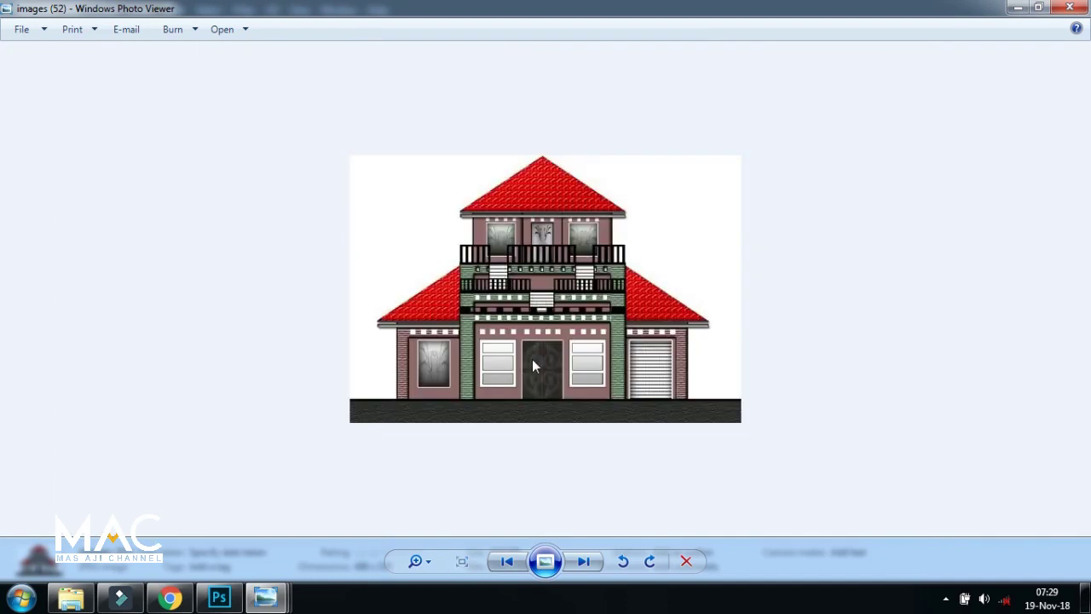
left_click(1069, 8)
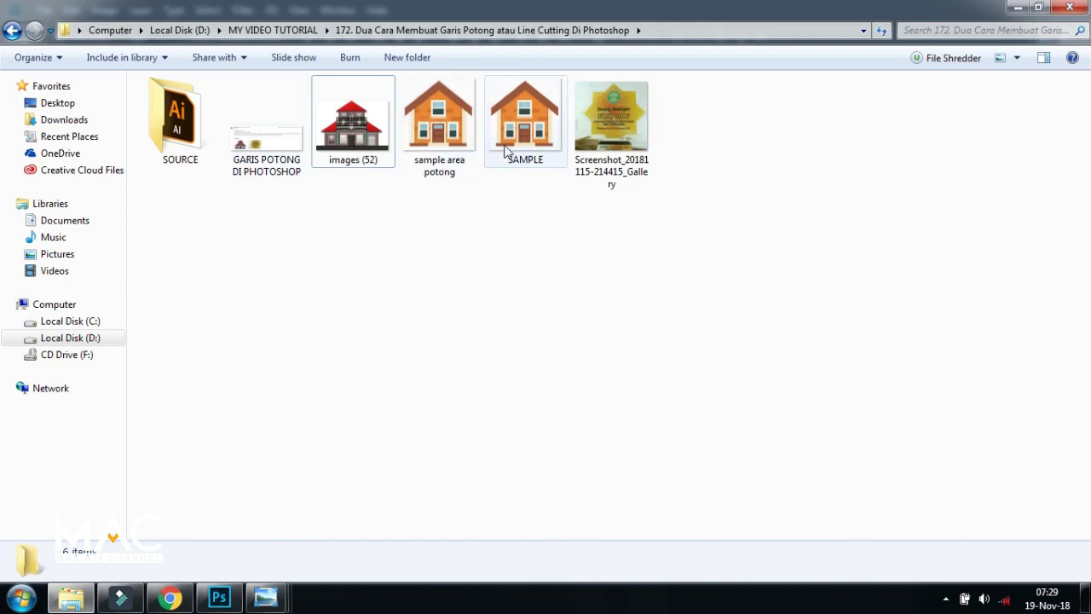
double_click(378, 145)
left_click(1069, 7)
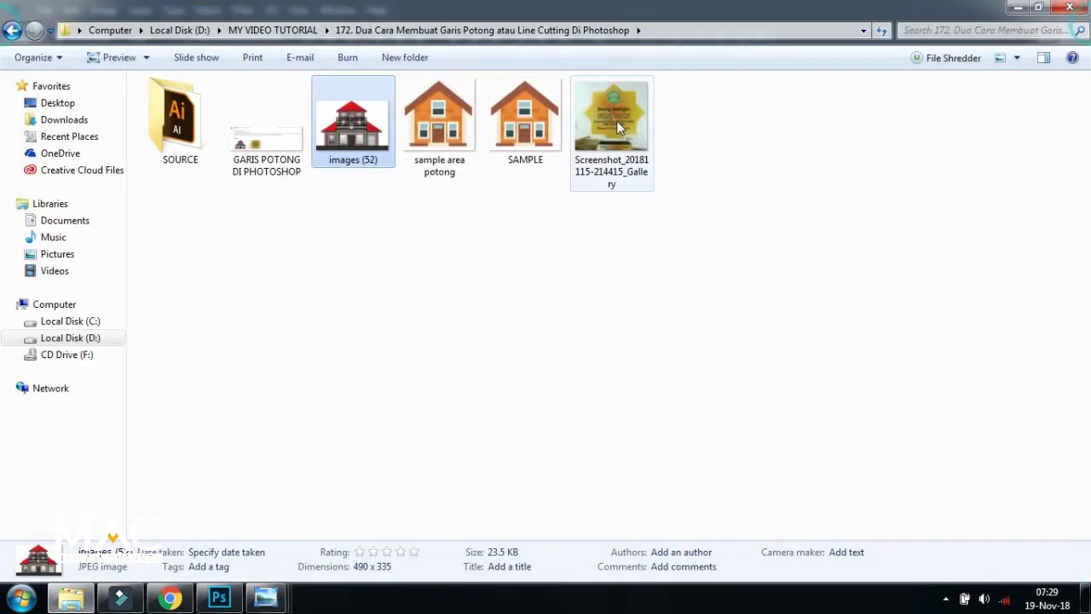
double_click(540, 118)
Close the SAMPLE preview, return to Photoshop, fit the image on screen, and deselect the area potong layer.
left_click(1070, 8)
left_click(219, 597)
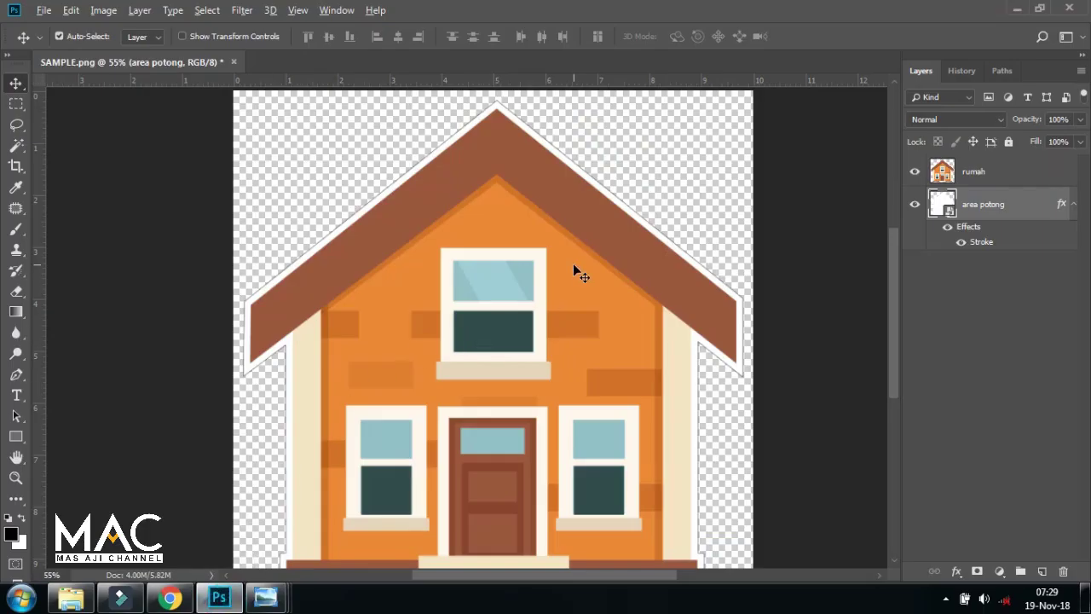
key("ctrl+0")
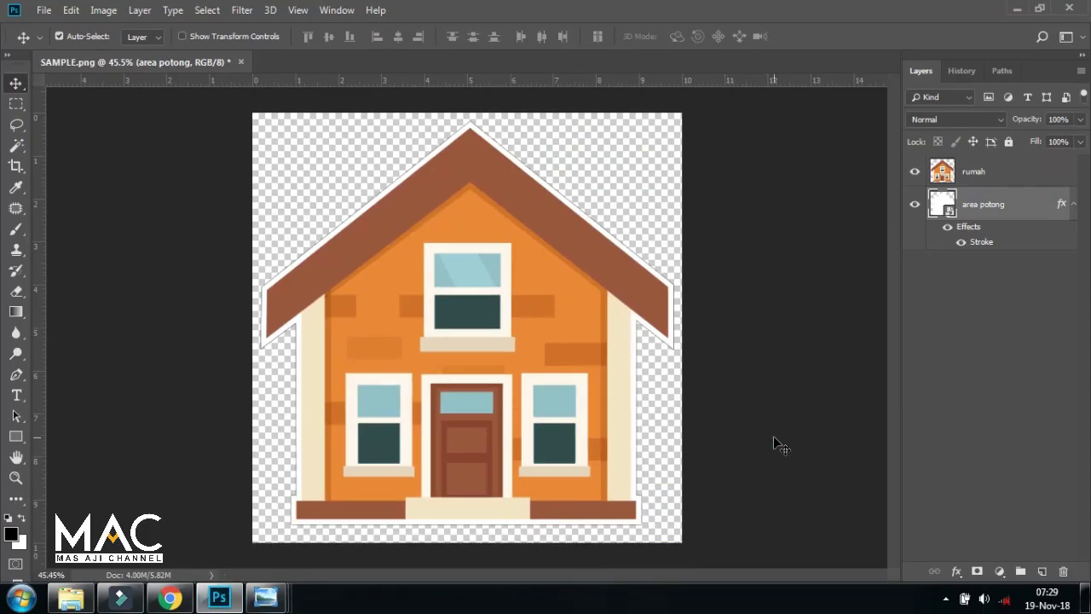
key("ctrl+shift+alt+w")
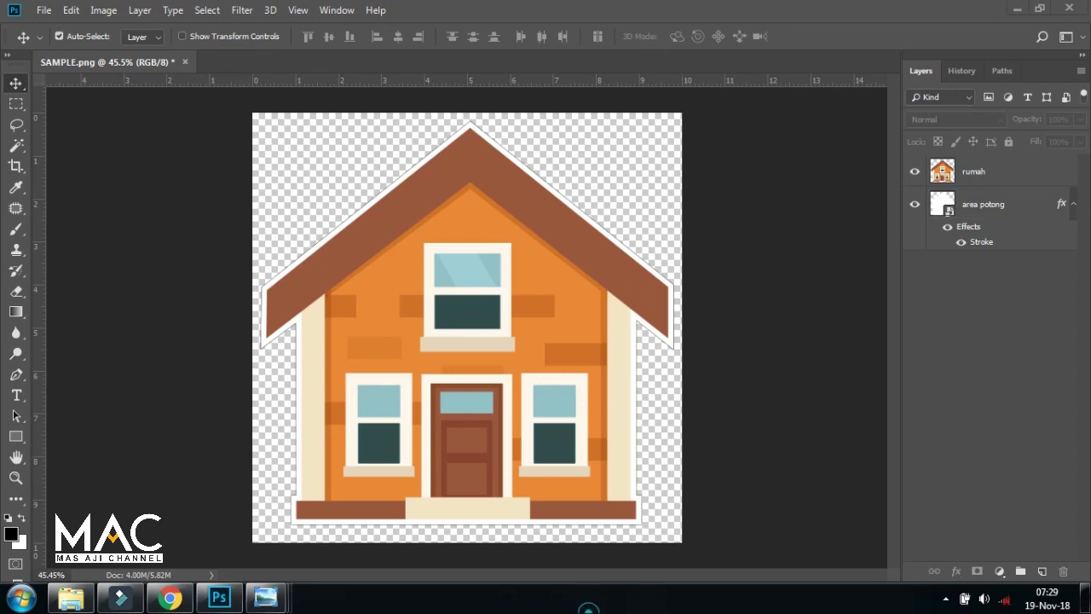